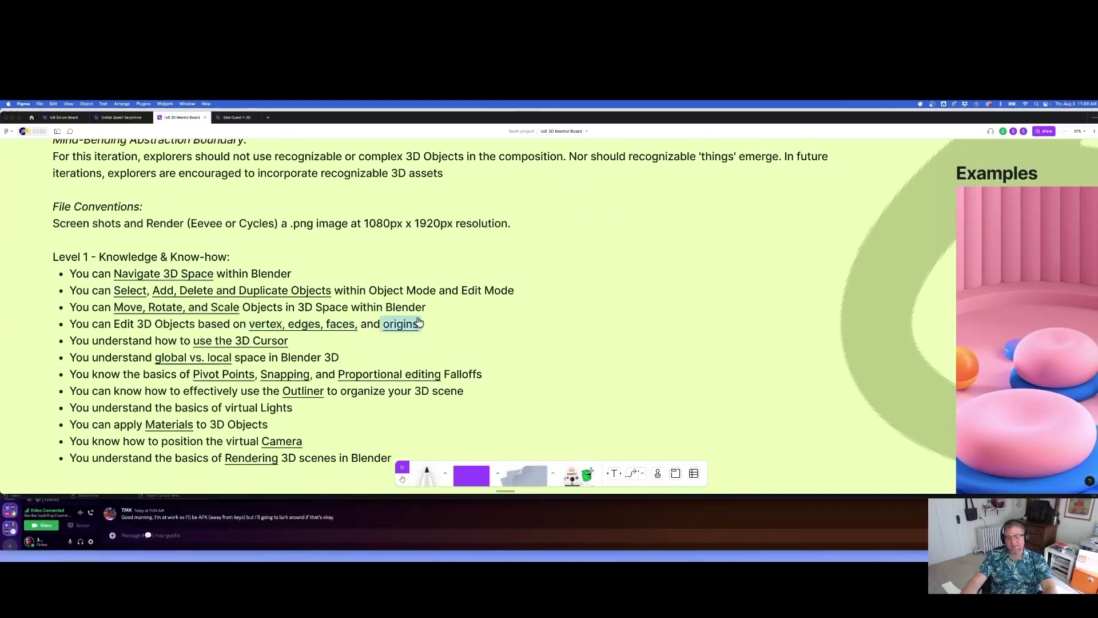
Switch from the FigJam Level 1 board to the Blender window
{"action": "key", "text": "super+Tab"}
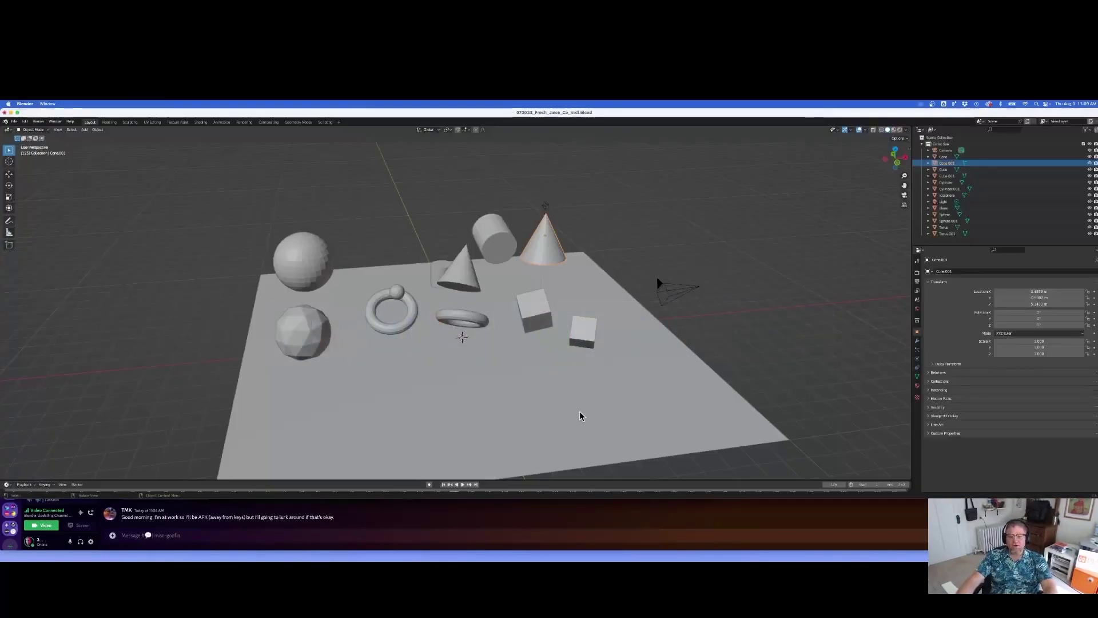
Select the small cube Cube.001 and toggle Local view on and off to see it alone
{"action": "left_click", "coordinate": [594, 331]}
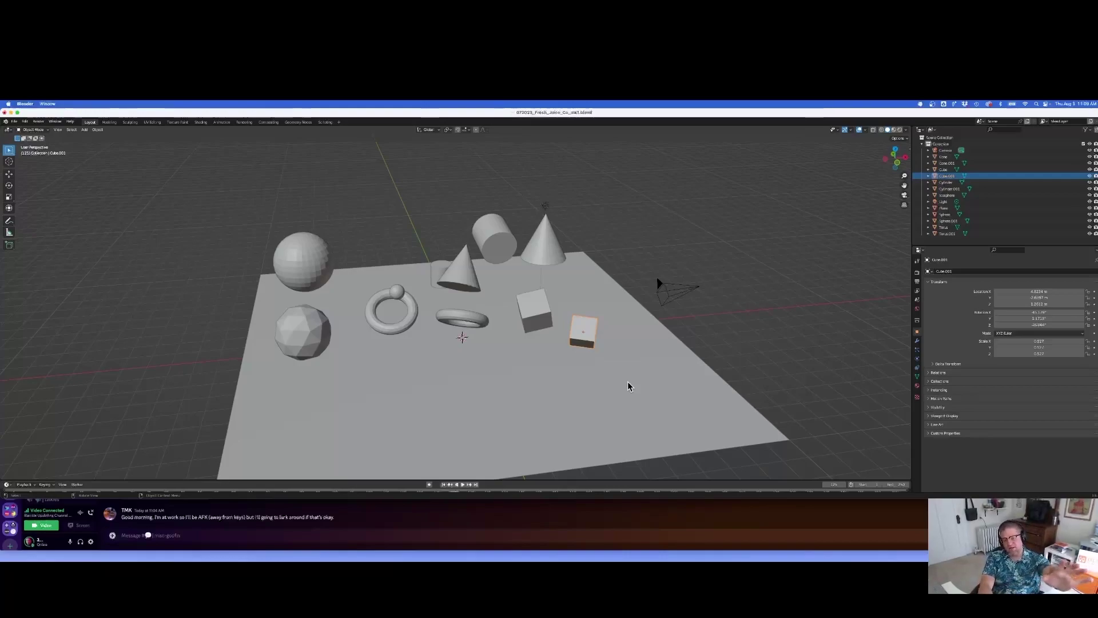
{"action": "key", "text": "KP_Divide"}
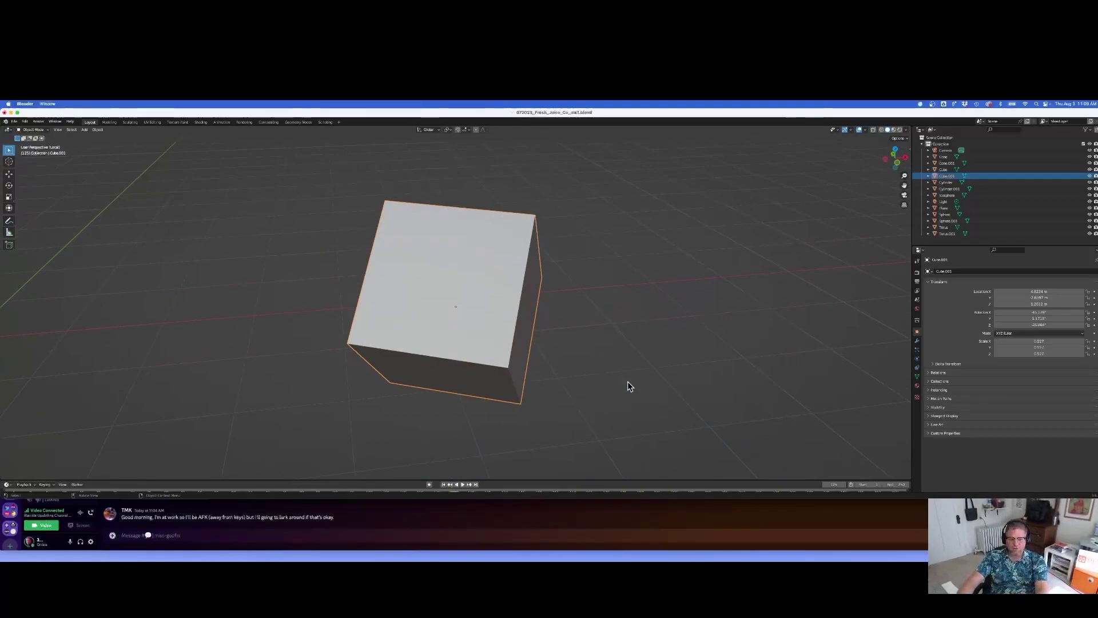
{"action": "key", "text": "KP_Divide"}
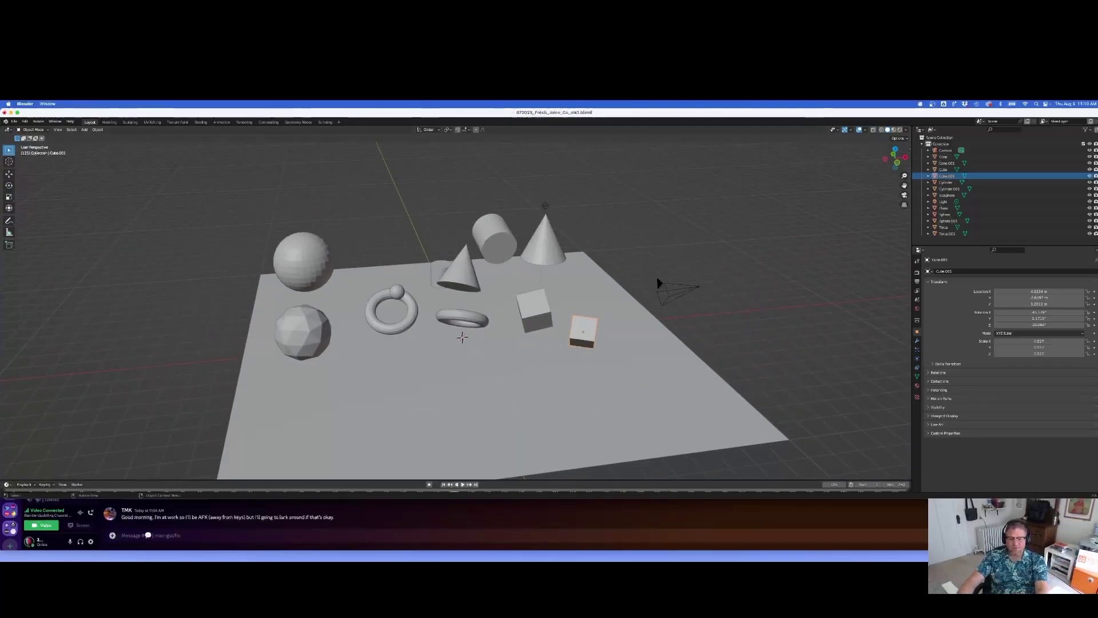
{"action": "mouse_move", "coordinate": [440, 545]}
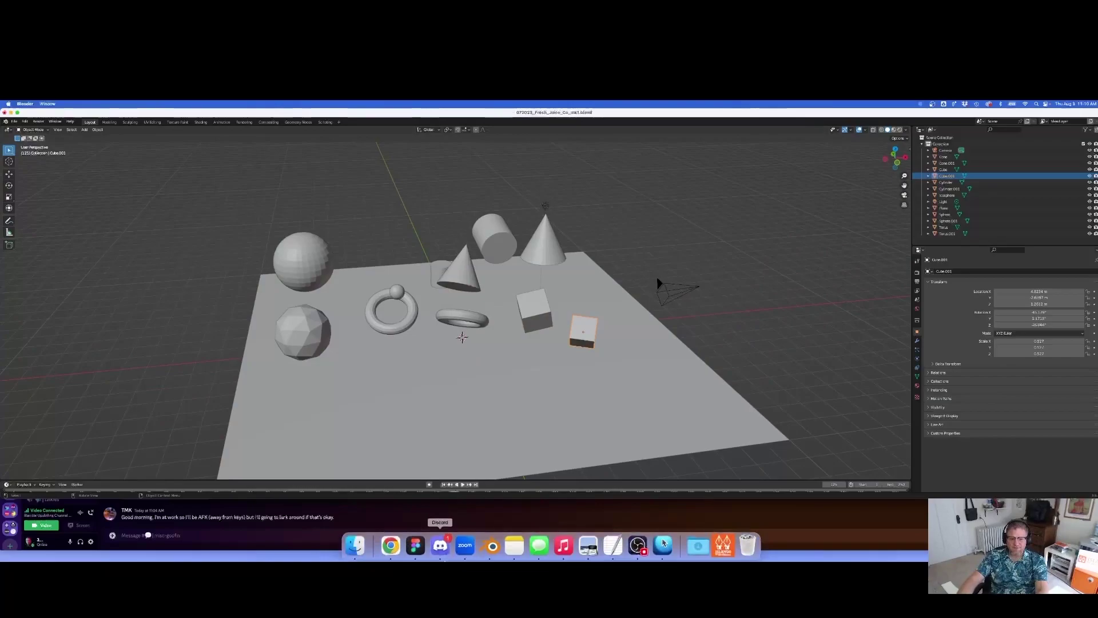
In Discord, join the Blender Upskilling stage and go live sharing Screen 2
{"action": "left_click", "coordinate": [440, 544]}
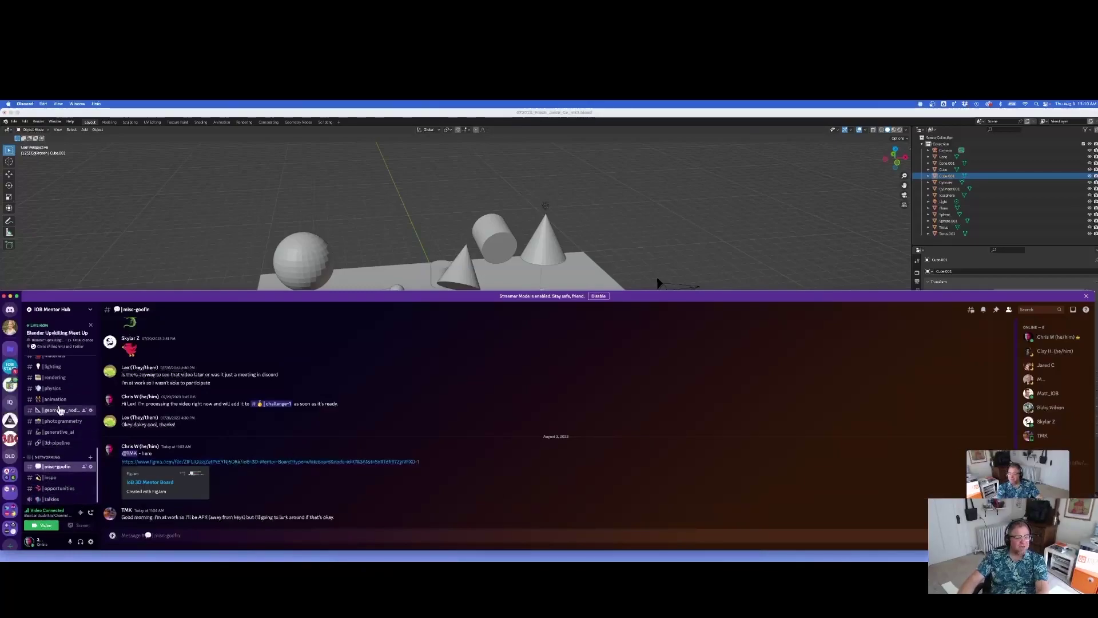
{"action": "scroll", "coordinate": [66, 401], "scroll_direction": "up", "scroll_amount": 5}
{"action": "scroll", "coordinate": [66, 402], "scroll_direction": "up", "scroll_amount": 2}
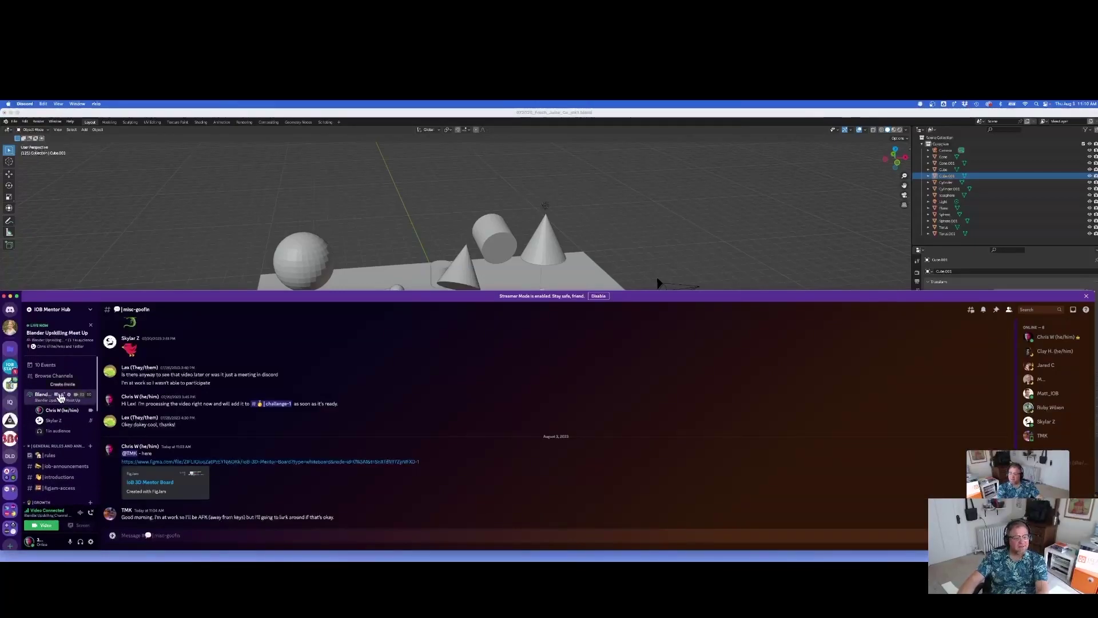
{"action": "left_click", "coordinate": [45, 398]}
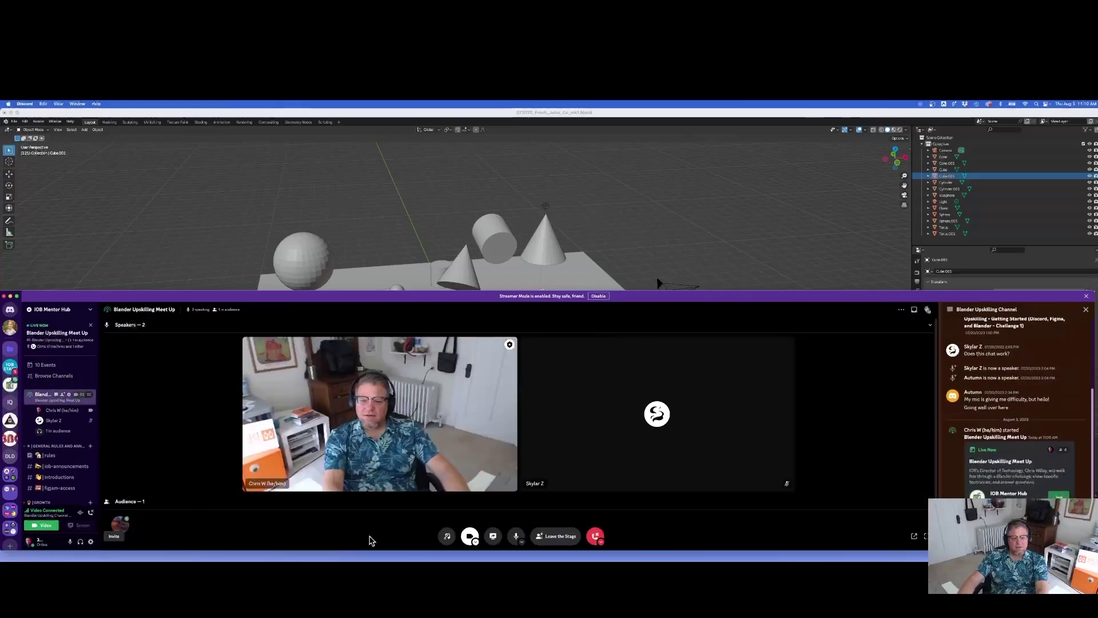
{"action": "left_click", "coordinate": [495, 538]}
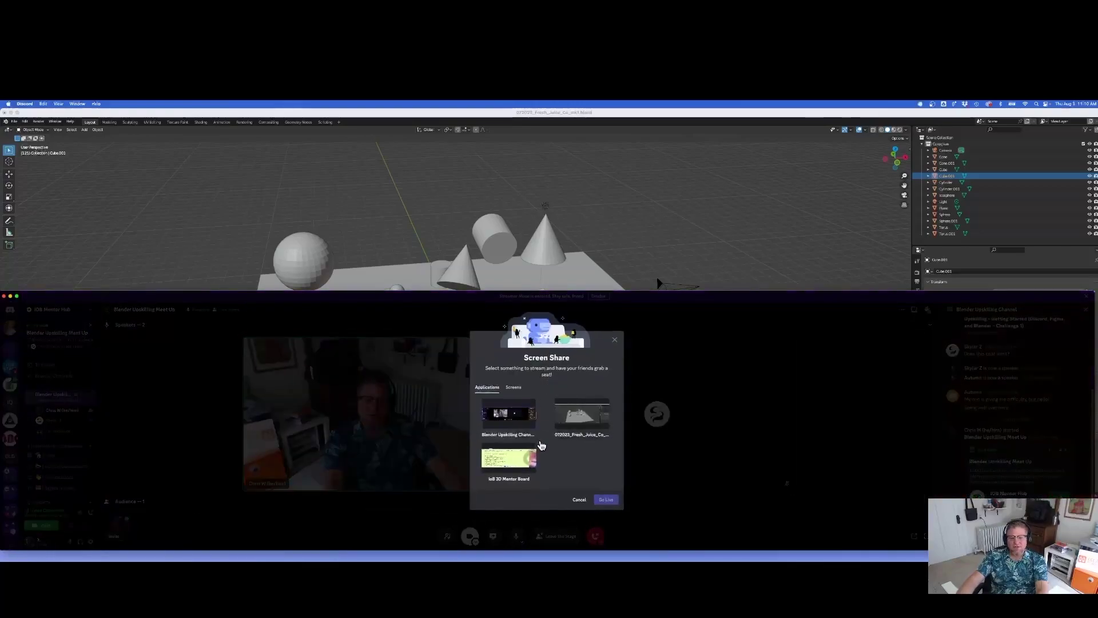
{"action": "left_click", "coordinate": [513, 387]}
{"action": "left_click", "coordinate": [589, 416]}
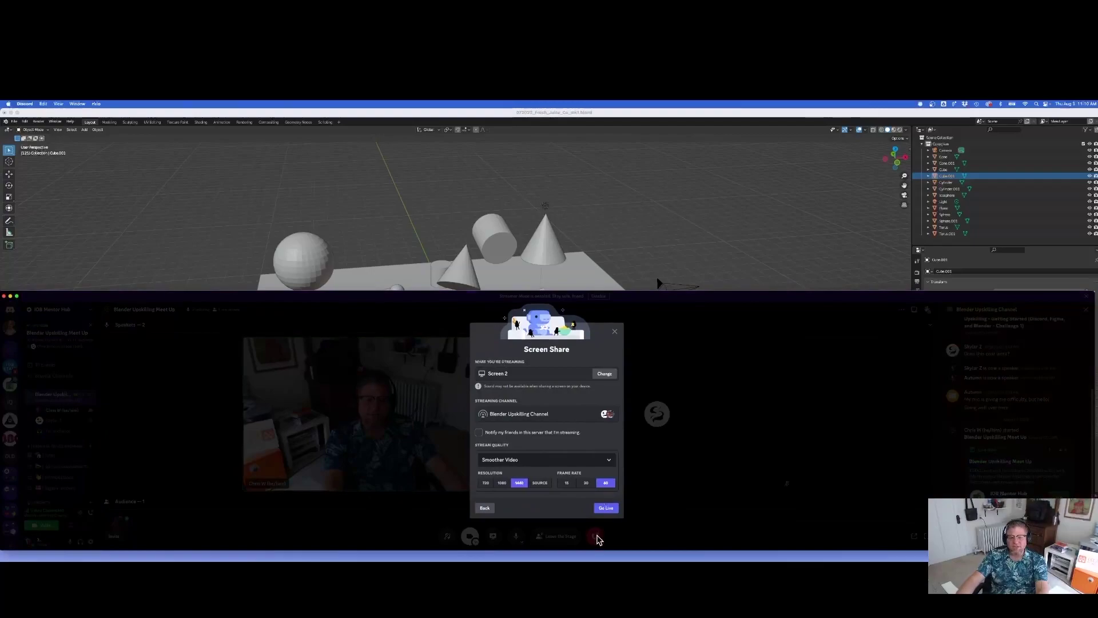
{"action": "left_click", "coordinate": [605, 509]}
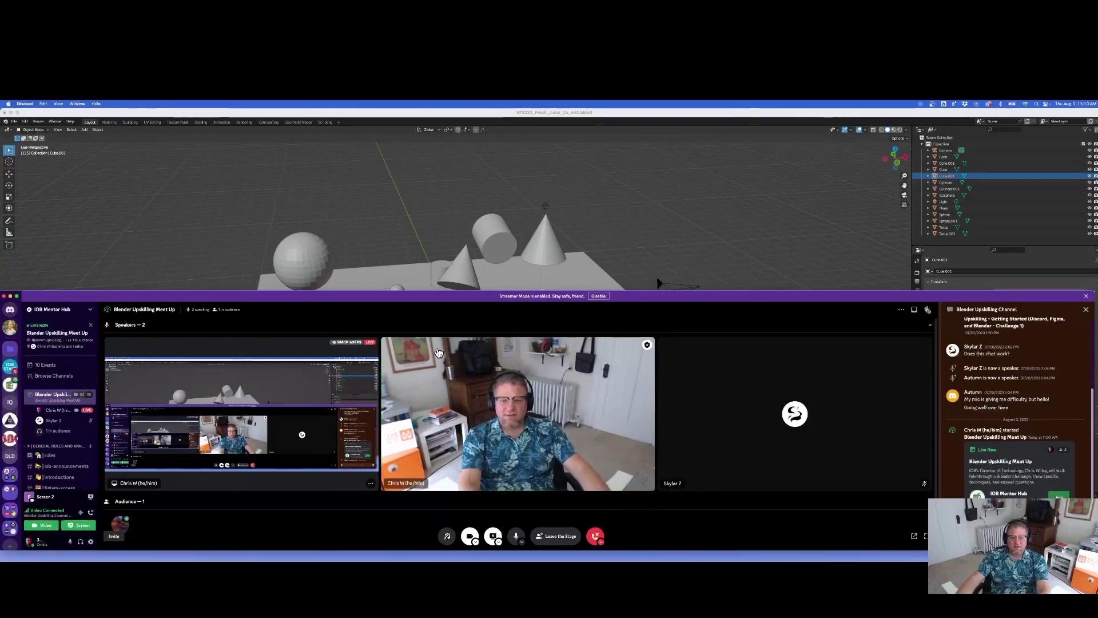
Enlarge the screen share, open the misc-goofin channel, and return to Blender
{"action": "left_click", "coordinate": [273, 380]}
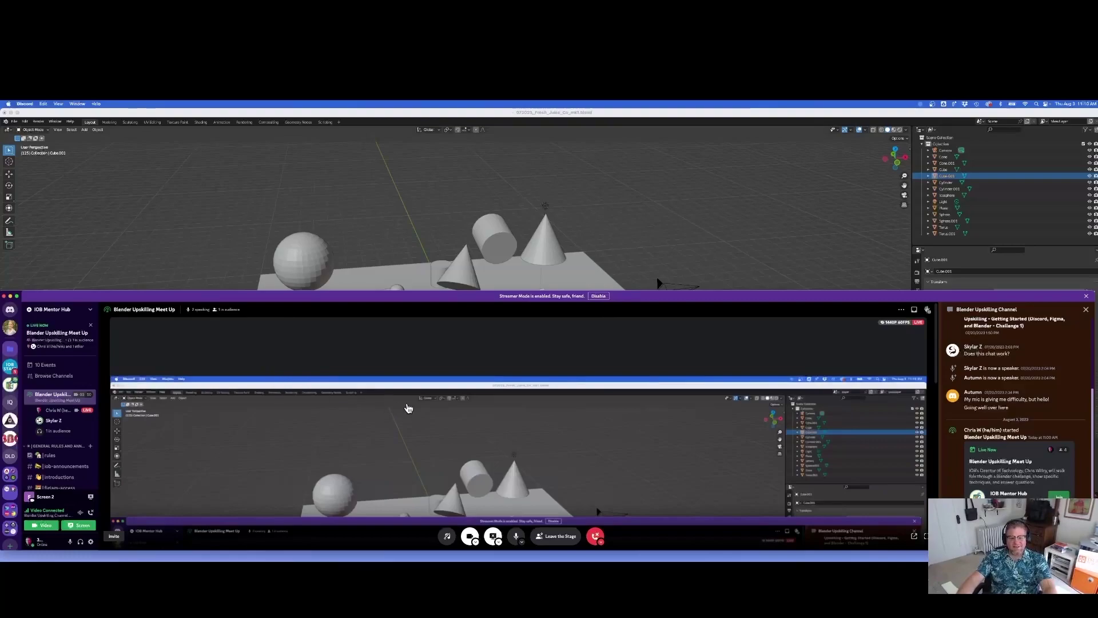
{"action": "scroll", "coordinate": [56, 454], "scroll_direction": "down", "scroll_amount": 6}
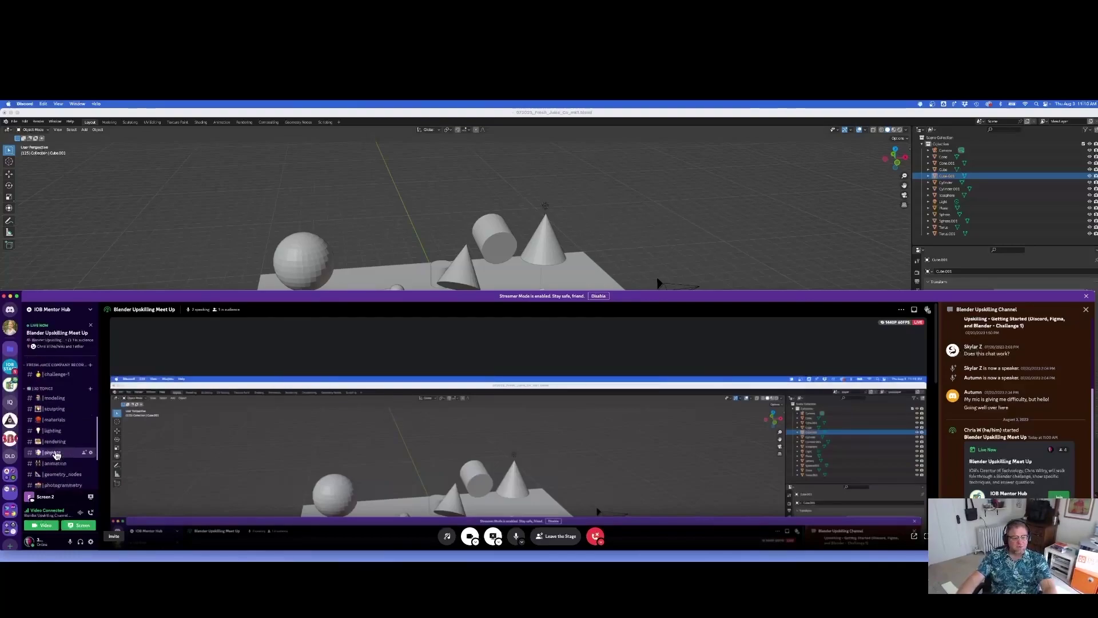
{"action": "scroll", "coordinate": [56, 456], "scroll_direction": "down", "scroll_amount": 2}
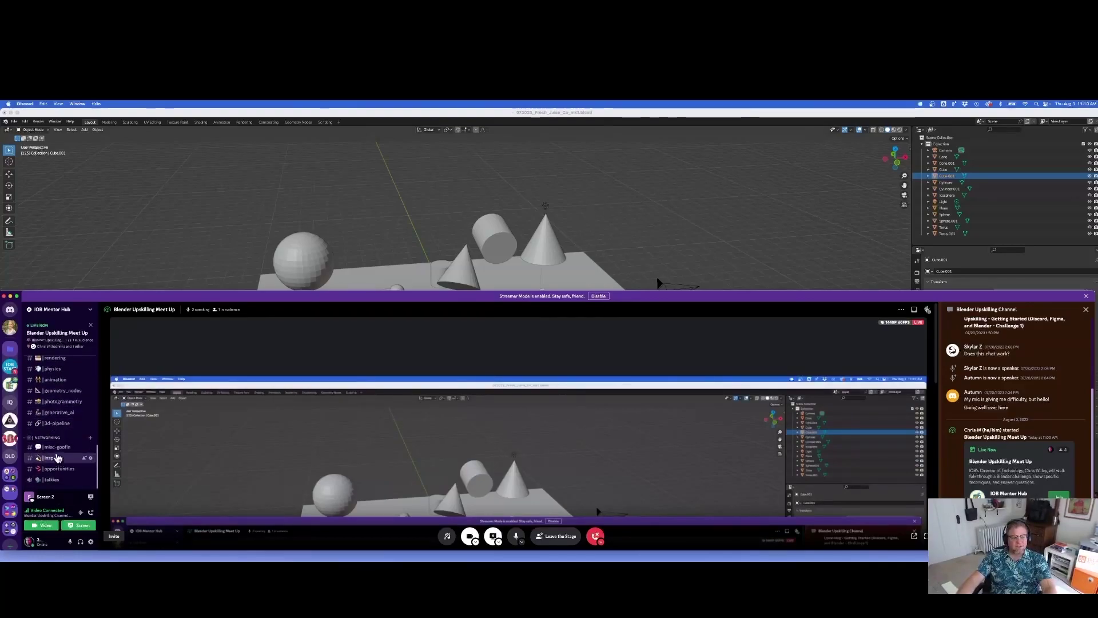
{"action": "left_click", "coordinate": [57, 447]}
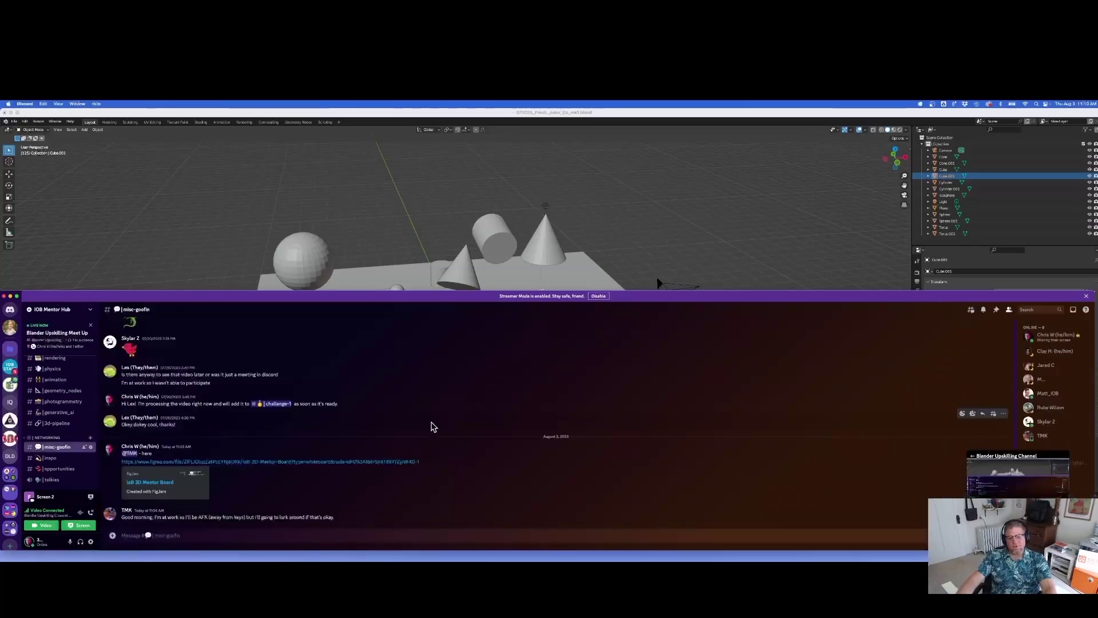
{"action": "key", "text": "super+Tab"}
{"action": "key", "text": "super+Tab"}
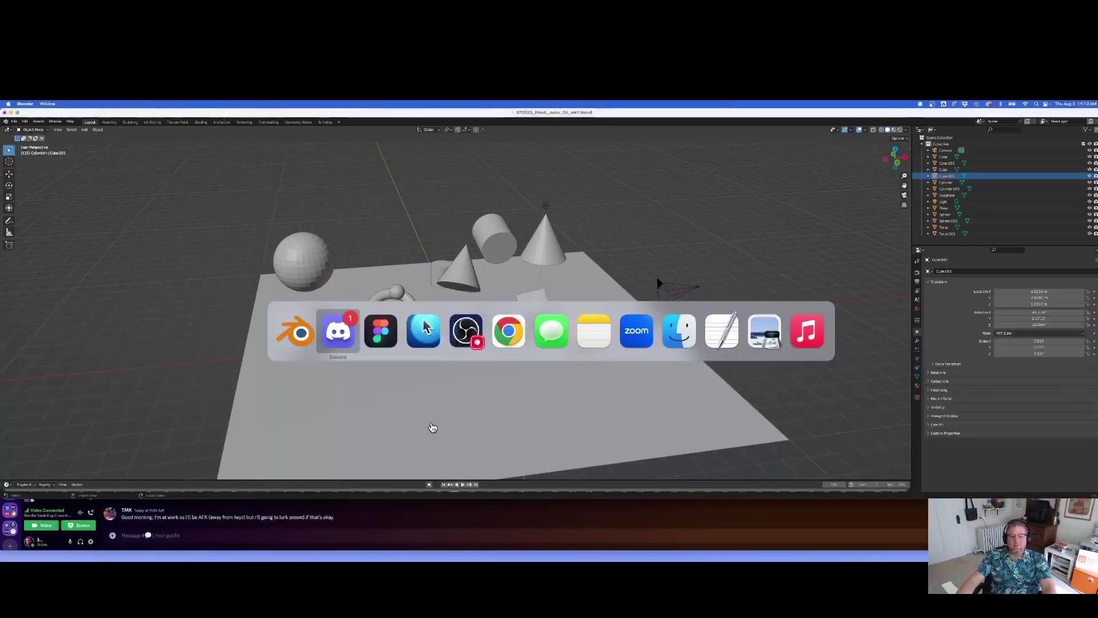
{"action": "key", "text": "super+Tab"}
{"action": "key", "text": "Tab"}
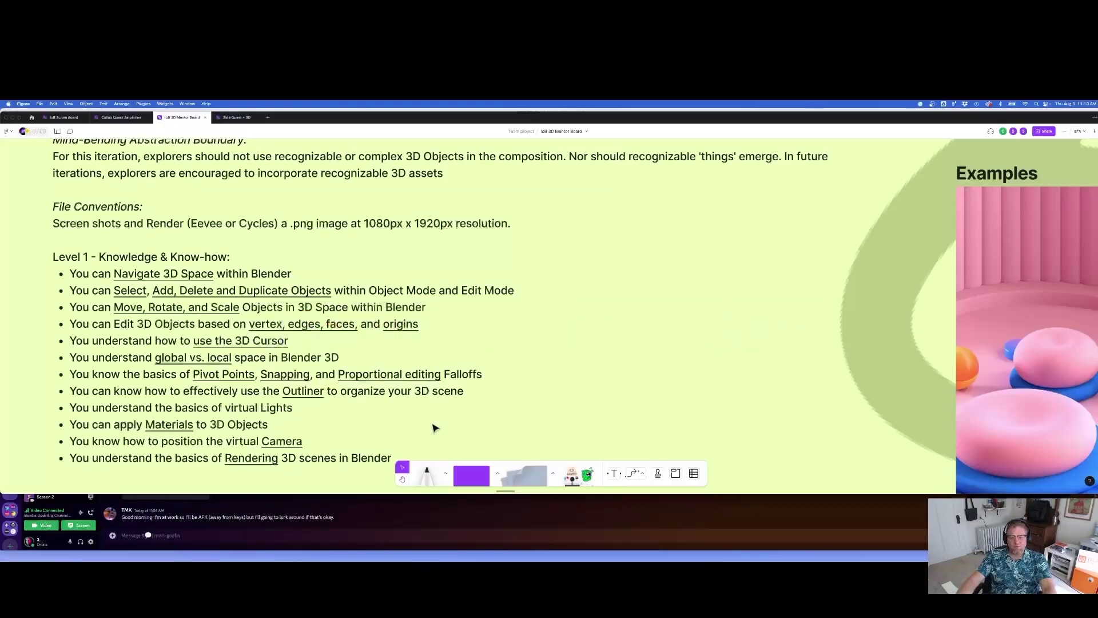
{"action": "scroll", "coordinate": [331, 331], "scroll_direction": "up", "scroll_amount": 3, "text": "ctrl"}
{"action": "scroll", "coordinate": [333, 335], "scroll_direction": "down", "scroll_amount": 10, "text": "ctrl"}
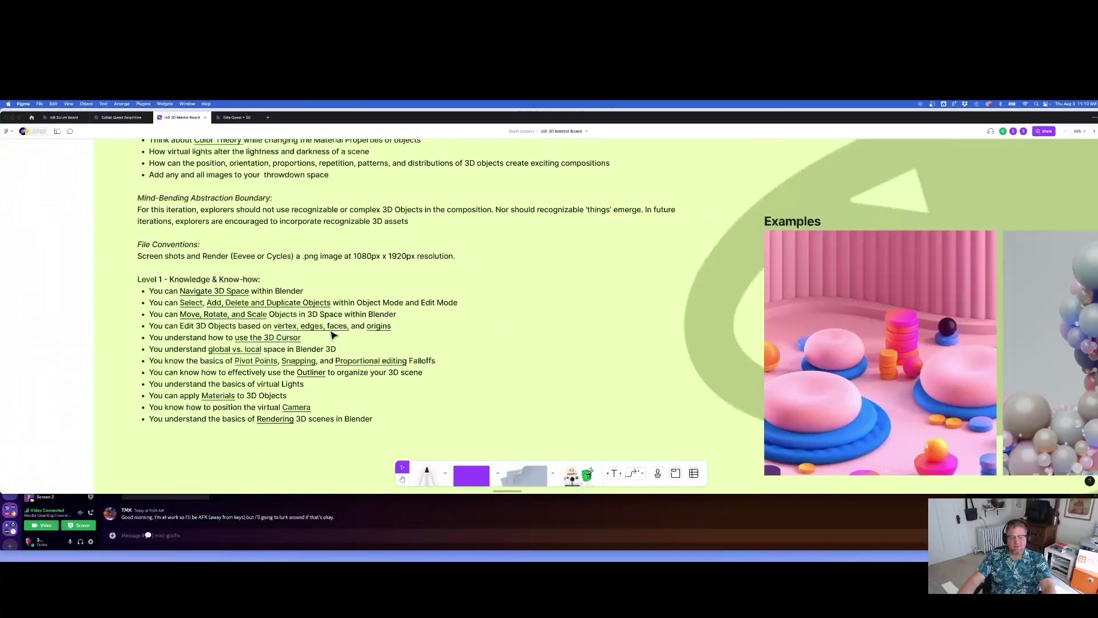
{"action": "scroll", "coordinate": [514, 320], "scroll_direction": "right", "scroll_amount": 3}
{"action": "scroll", "coordinate": [514, 320], "scroll_direction": "up", "scroll_amount": 1}
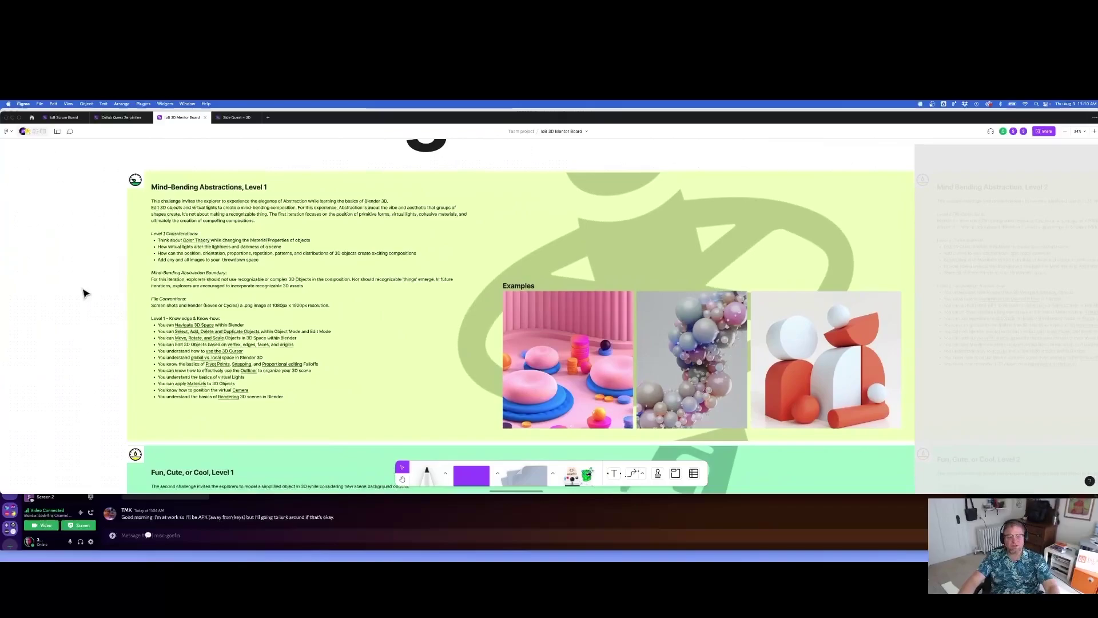
{"action": "scroll", "coordinate": [152, 356], "scroll_direction": "down", "scroll_amount": 2, "text": "ctrl"}
{"action": "scroll", "coordinate": [152, 356], "scroll_direction": "up", "scroll_amount": 6, "text": "ctrl"}
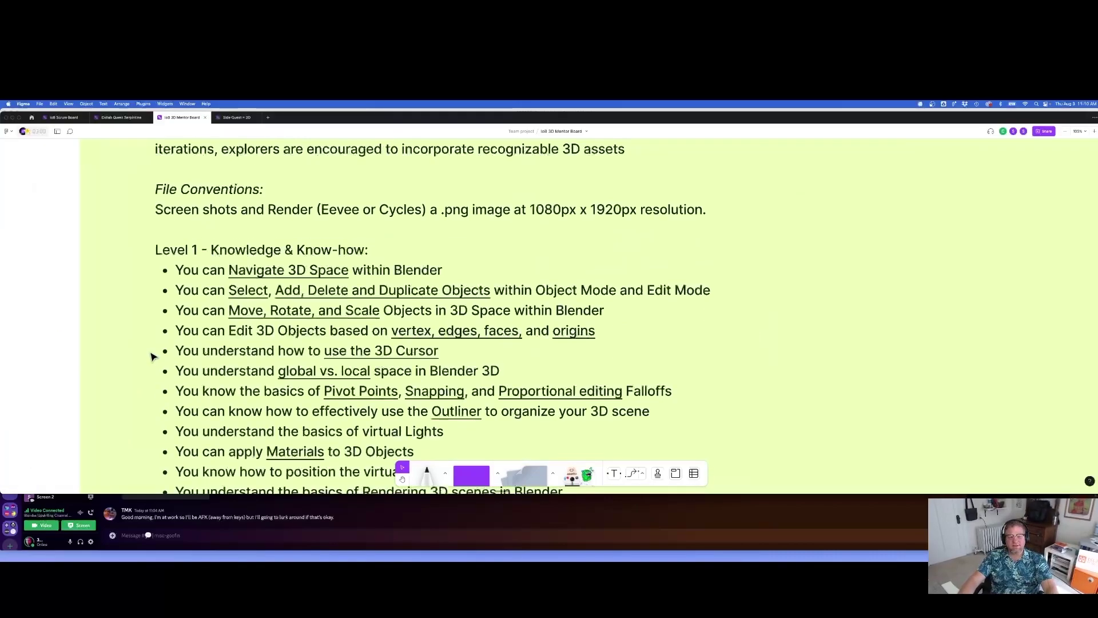
{"action": "scroll", "coordinate": [152, 356], "scroll_direction": "right", "scroll_amount": 2}
{"action": "scroll", "coordinate": [152, 356], "scroll_direction": "down", "scroll_amount": 1}
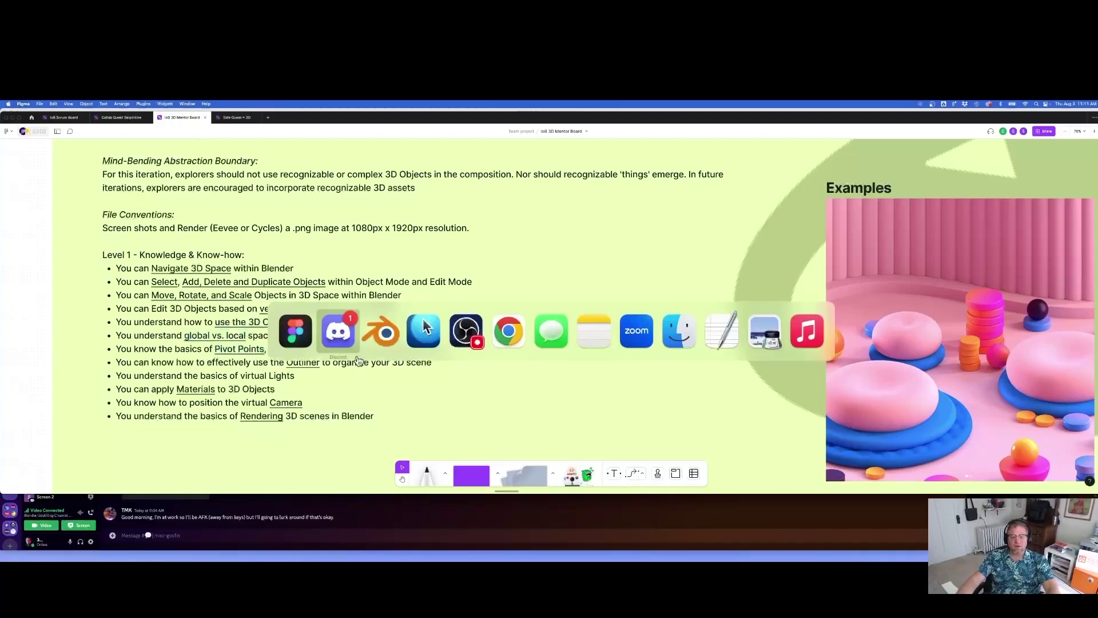
{"action": "left_click", "coordinate": [423, 318]}
{"action": "left_click", "coordinate": [357, 359]}
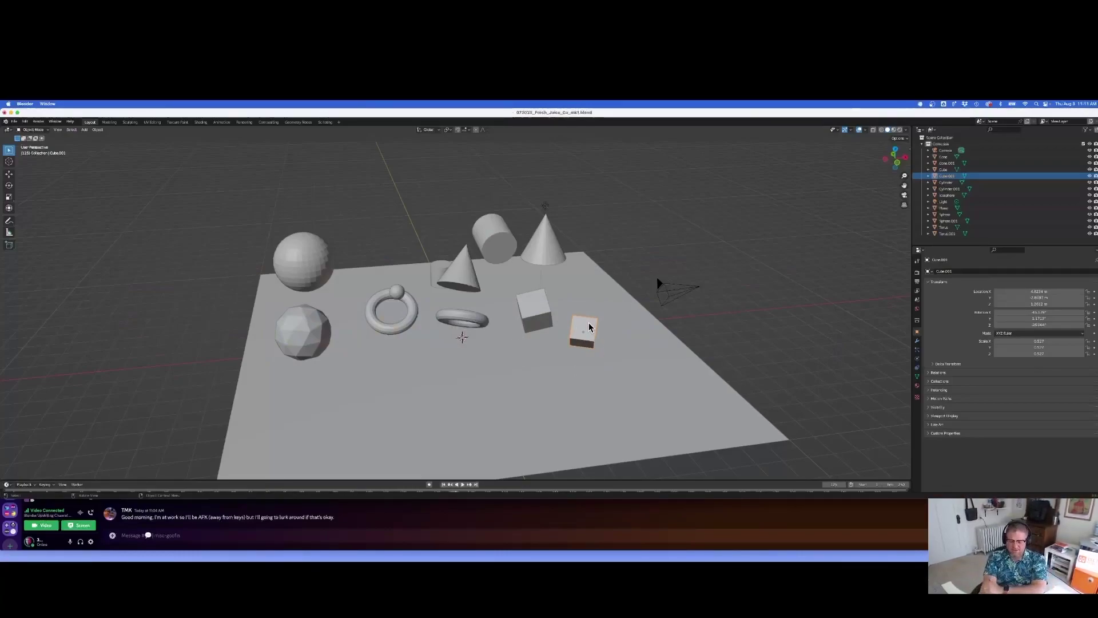
Toggle Local view off and back on so Cube.001 is shown by itself
{"action": "key", "text": "KP_Divide"}
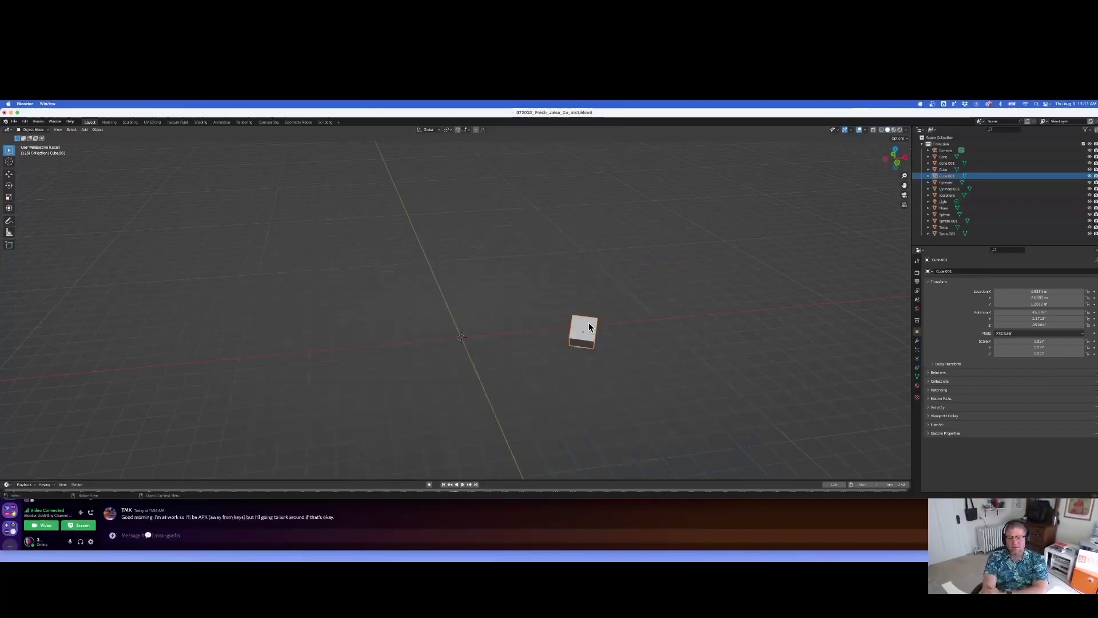
{"action": "key", "text": "KP_Divide"}
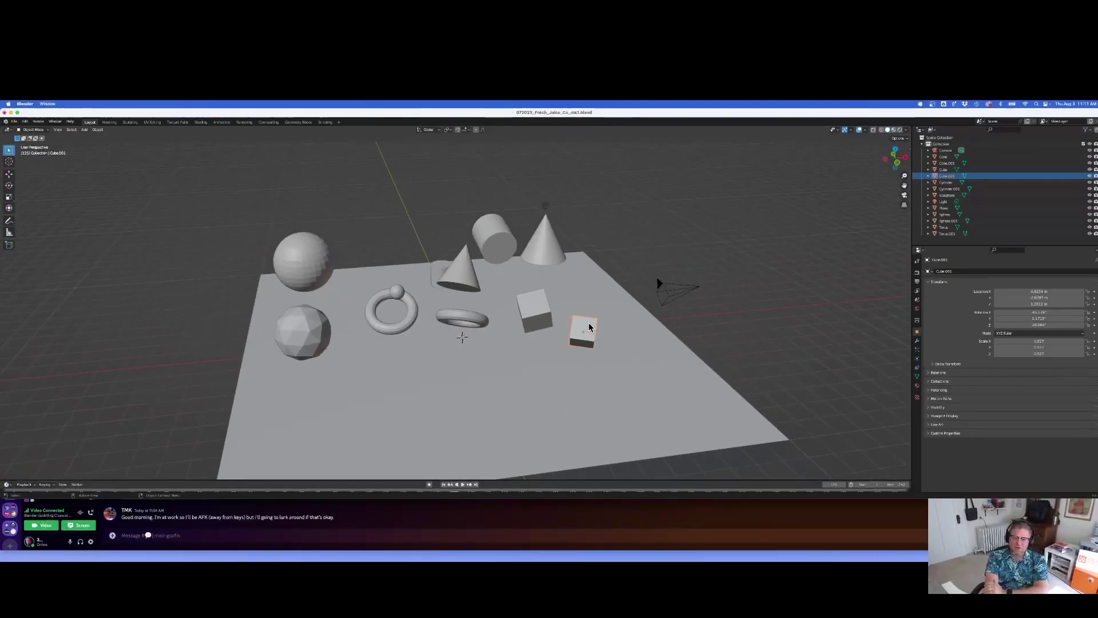
{"action": "key", "text": "KP_Divide"}
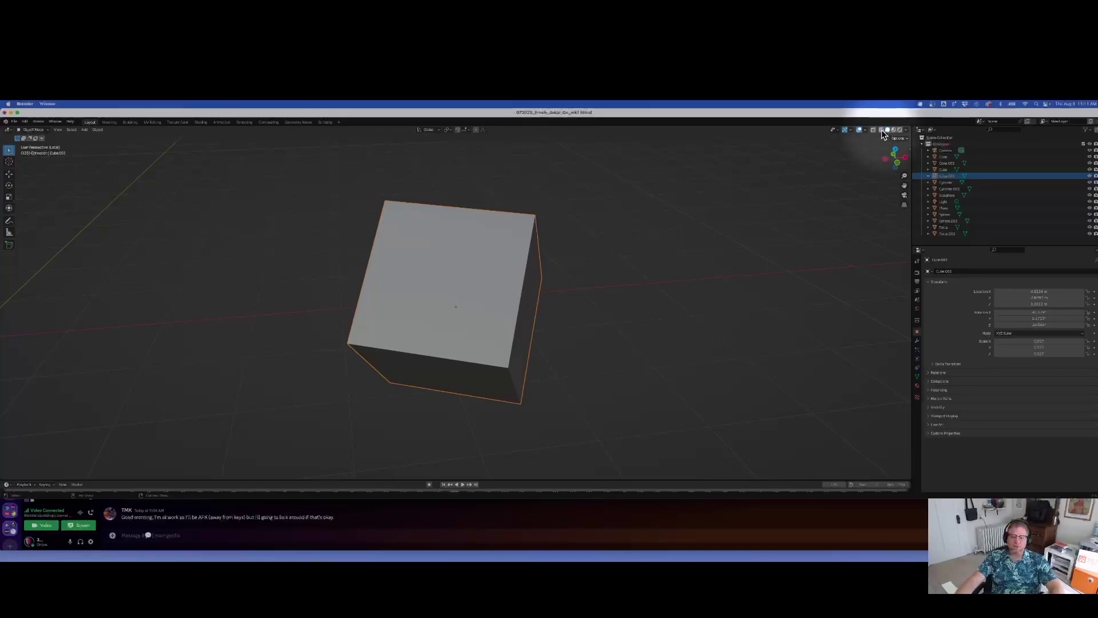
Change the cube's viewport shading from Wireframe to Solid, then to Material Preview
{"action": "left_click", "coordinate": [882, 132]}
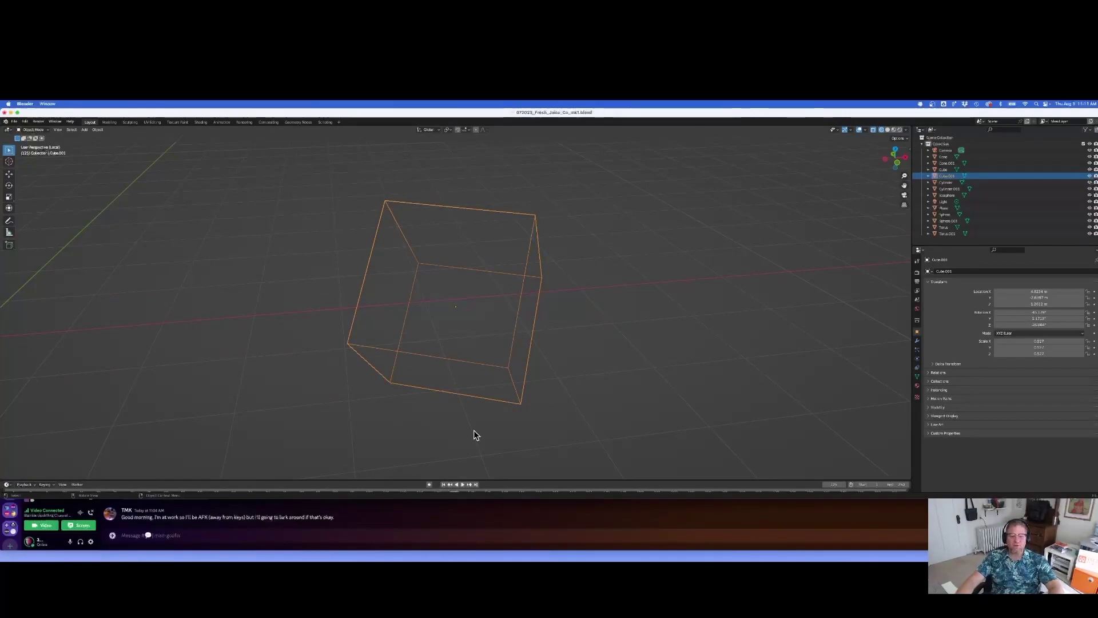
{"action": "left_click", "coordinate": [888, 129]}
{"action": "mouse_move", "coordinate": [692, 336]}
{"action": "middle_mouse_down"}
{"action": "mouse_move", "coordinate": [596, 340]}
{"action": "mouse_move", "coordinate": [492, 326]}
{"action": "mouse_move", "coordinate": [493, 282]}
{"action": "mouse_move", "coordinate": [699, 324]}
{"action": "mouse_move", "coordinate": [752, 321]}
{"action": "mouse_move", "coordinate": [688, 361]}
{"action": "mouse_move", "coordinate": [609, 339]}
{"action": "mouse_move", "coordinate": [601, 297]}
{"action": "mouse_move", "coordinate": [686, 301]}
{"action": "middle_mouse_up"}
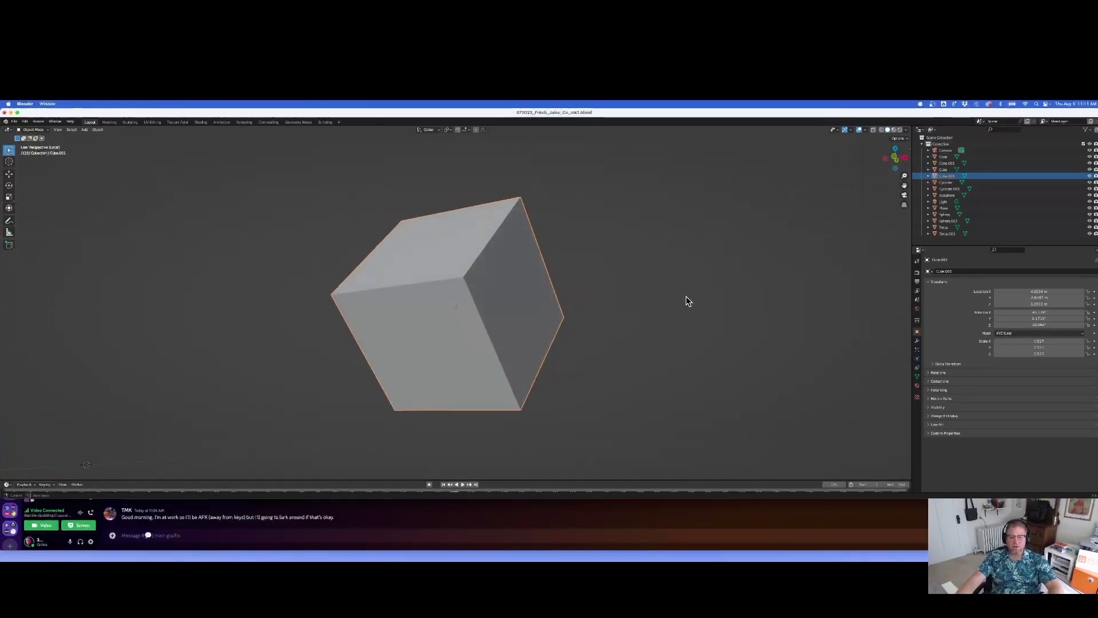
{"action": "left_click", "coordinate": [893, 130]}
{"action": "mouse_move", "coordinate": [581, 318]}
{"action": "middle_mouse_down"}
{"action": "mouse_move", "coordinate": [635, 345]}
{"action": "mouse_move", "coordinate": [711, 350]}
{"action": "mouse_move", "coordinate": [786, 320]}
{"action": "mouse_move", "coordinate": [686, 374]}
{"action": "mouse_move", "coordinate": [581, 351]}
{"action": "mouse_move", "coordinate": [583, 334]}
{"action": "middle_mouse_up"}
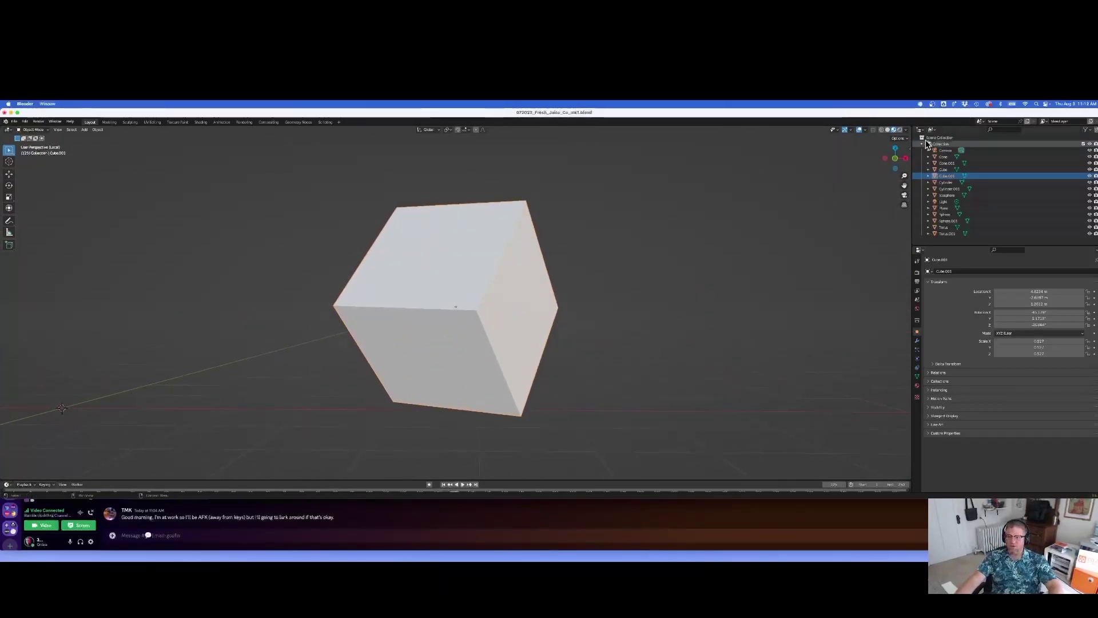
Try several studio HDRI lighting presets on the cube, then switch to Rendered shading
{"action": "left_click", "coordinate": [905, 131]}
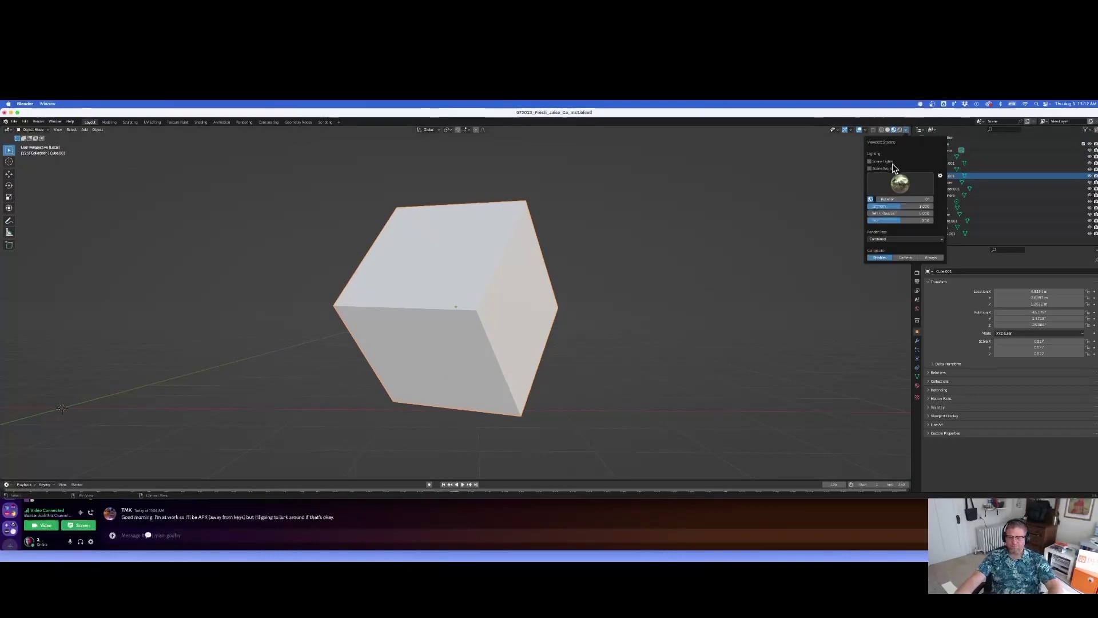
{"action": "left_click", "coordinate": [900, 184]}
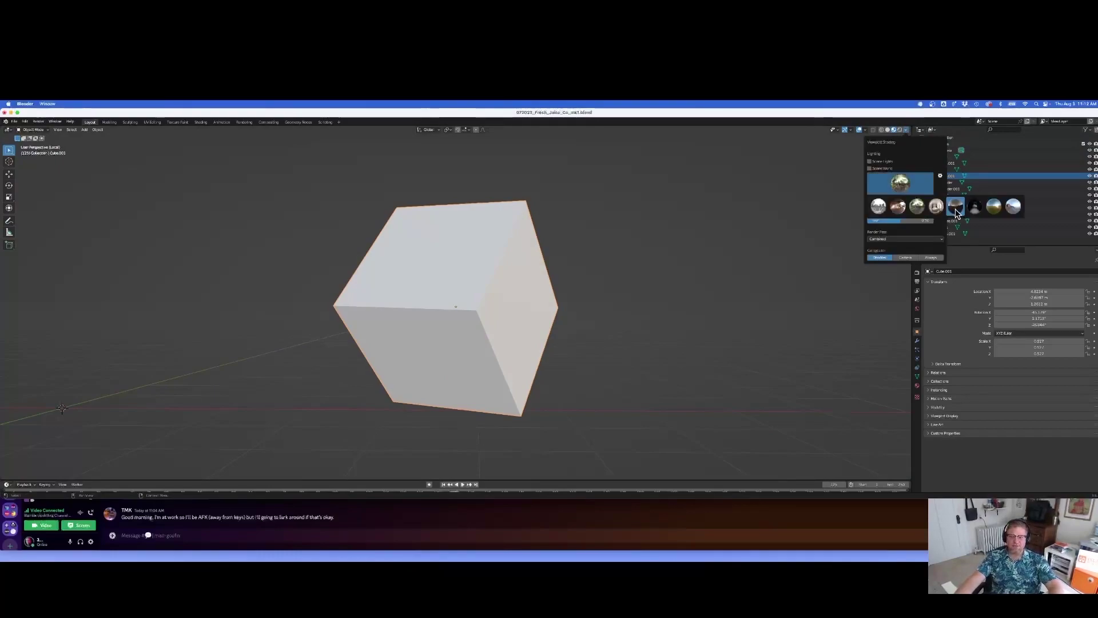
{"action": "left_click", "coordinate": [956, 207]}
{"action": "left_click", "coordinate": [914, 188]}
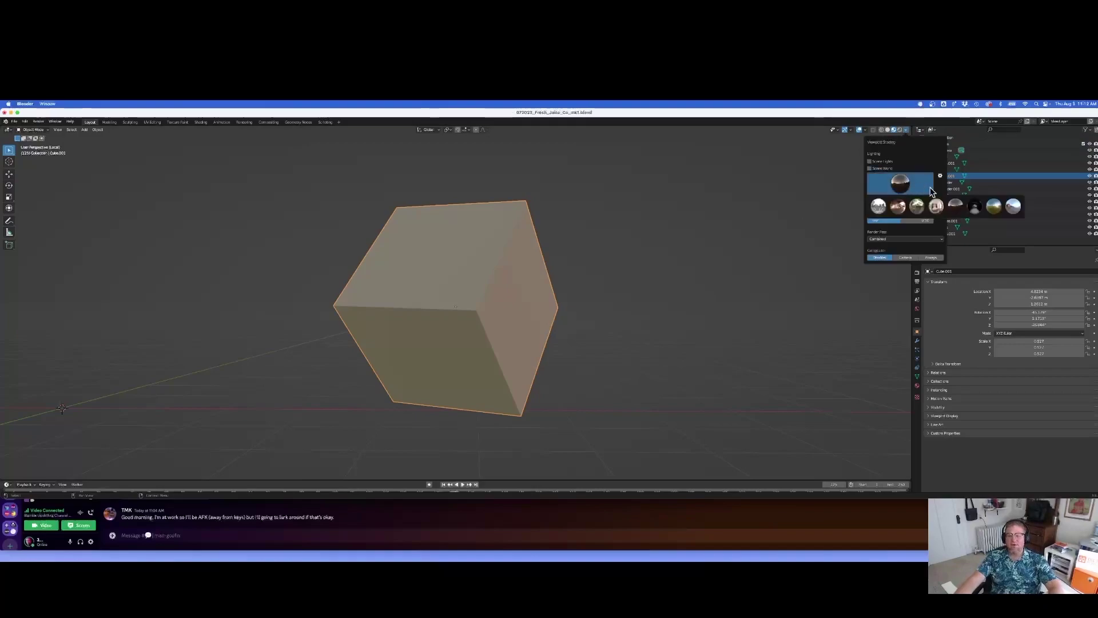
{"action": "left_click", "coordinate": [1010, 205]}
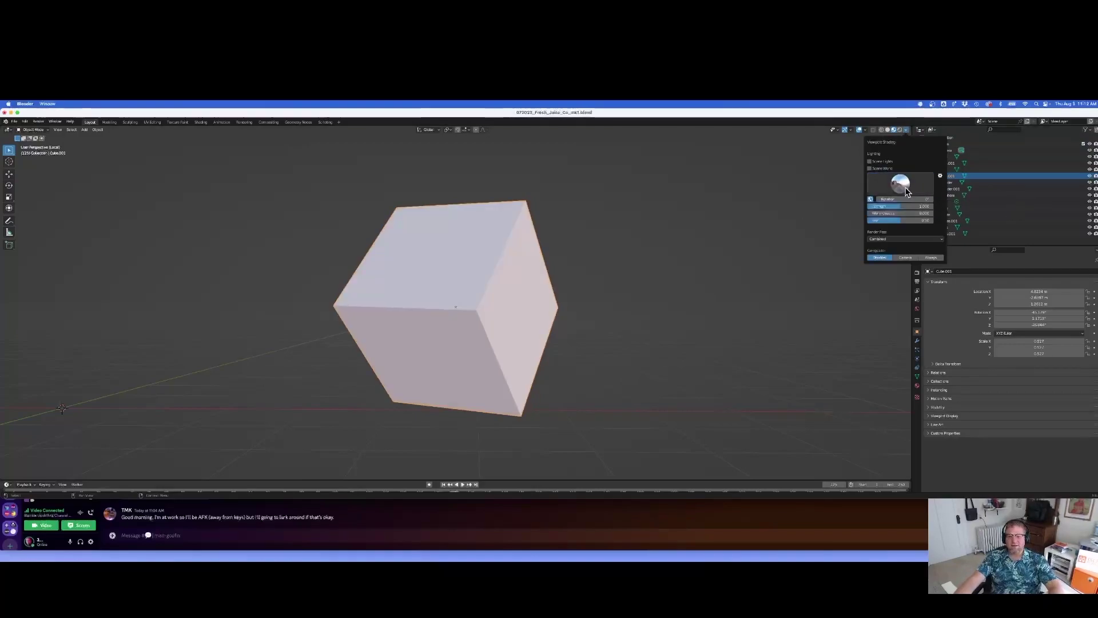
{"action": "left_click", "coordinate": [906, 192]}
{"action": "left_click", "coordinate": [995, 206]}
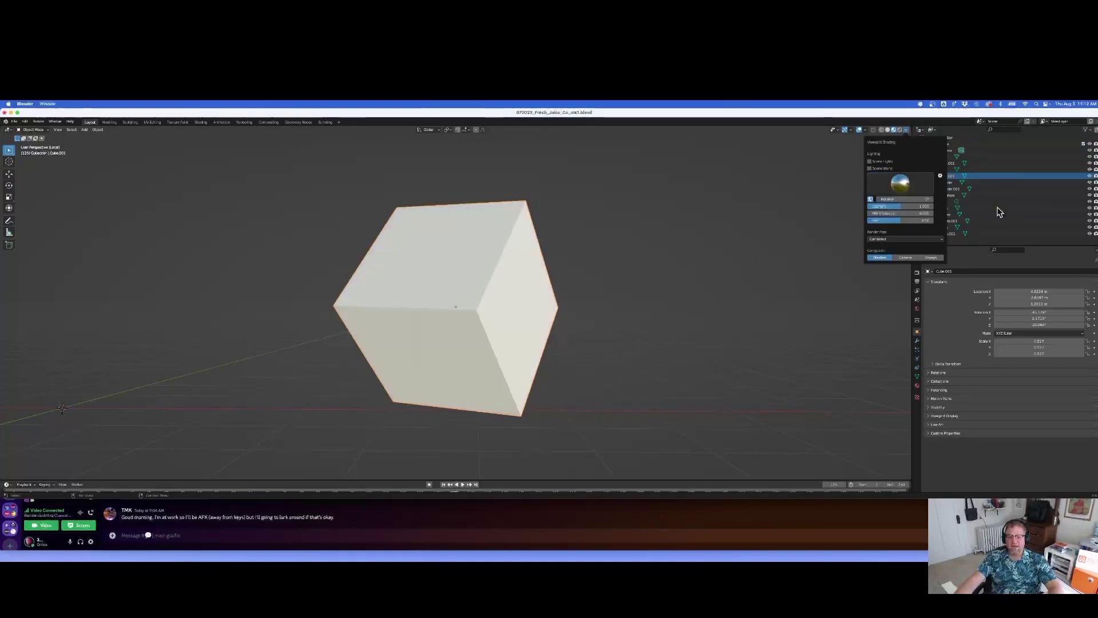
{"action": "left_click", "coordinate": [895, 191]}
{"action": "left_click", "coordinate": [879, 206]}
{"action": "left_click", "coordinate": [903, 184]}
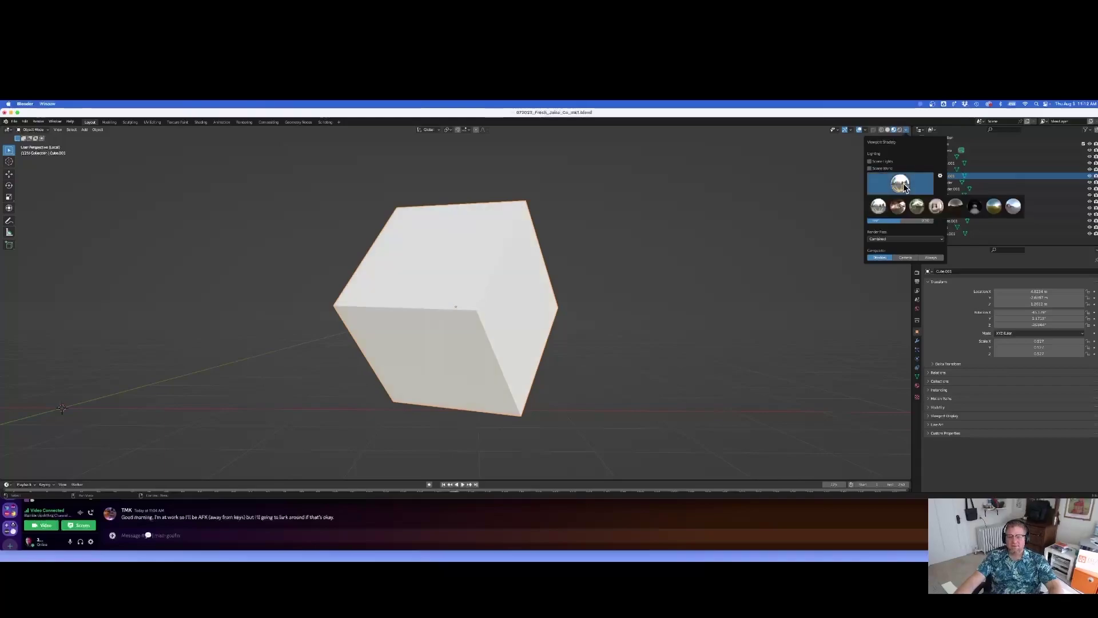
{"action": "left_click", "coordinate": [917, 207]}
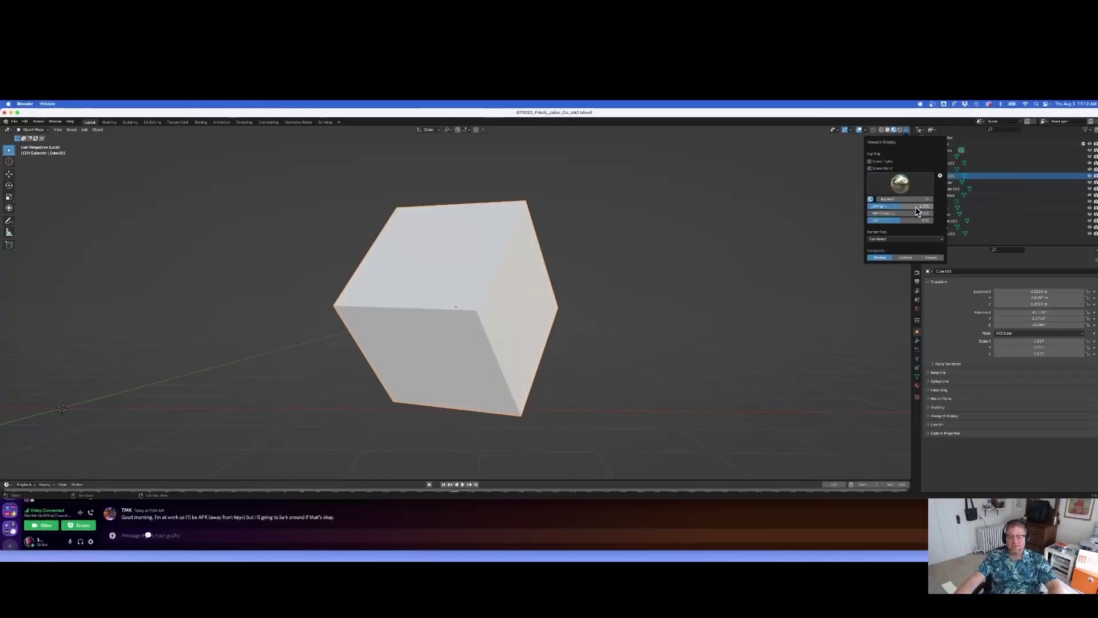
{"action": "left_click", "coordinate": [900, 134]}
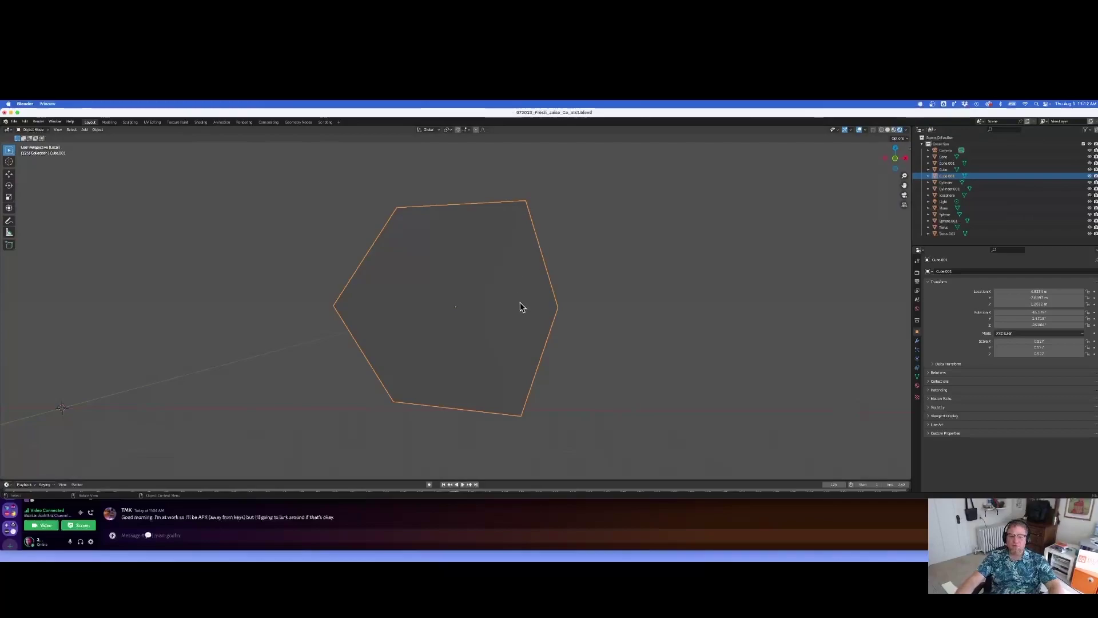
Exit local view to show the whole scene from a near top-down angle
{"action": "middle_click_drag", "start_coordinate": [520, 307], "coordinate": [551, 326]}
{"action": "key", "text": "slash"}
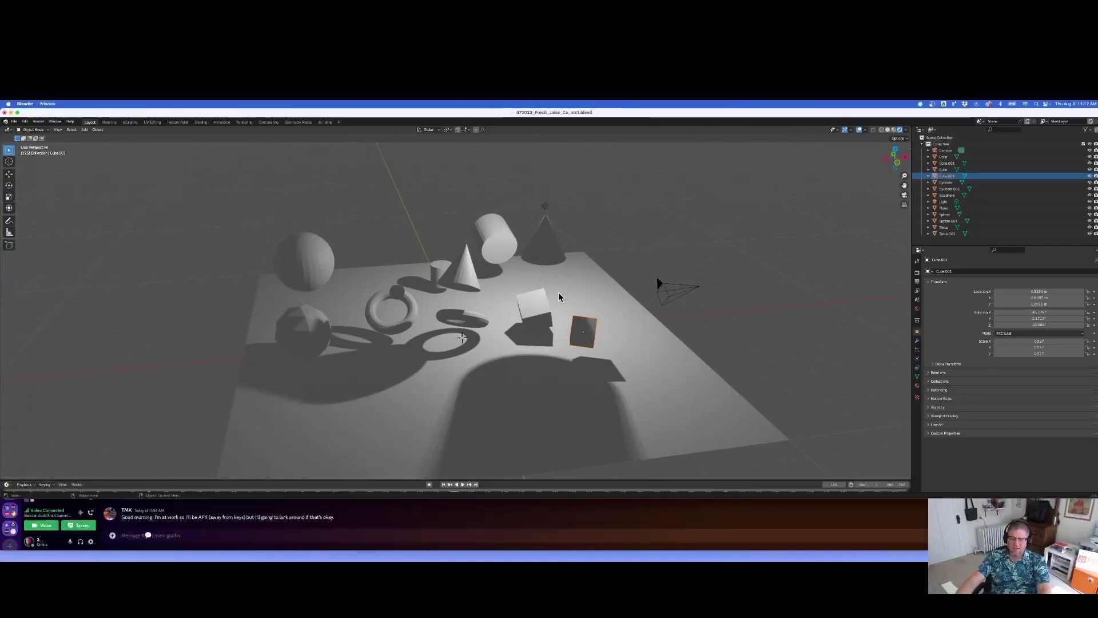
{"action": "middle_click_drag", "start_coordinate": [595, 307], "coordinate": [674, 319]}
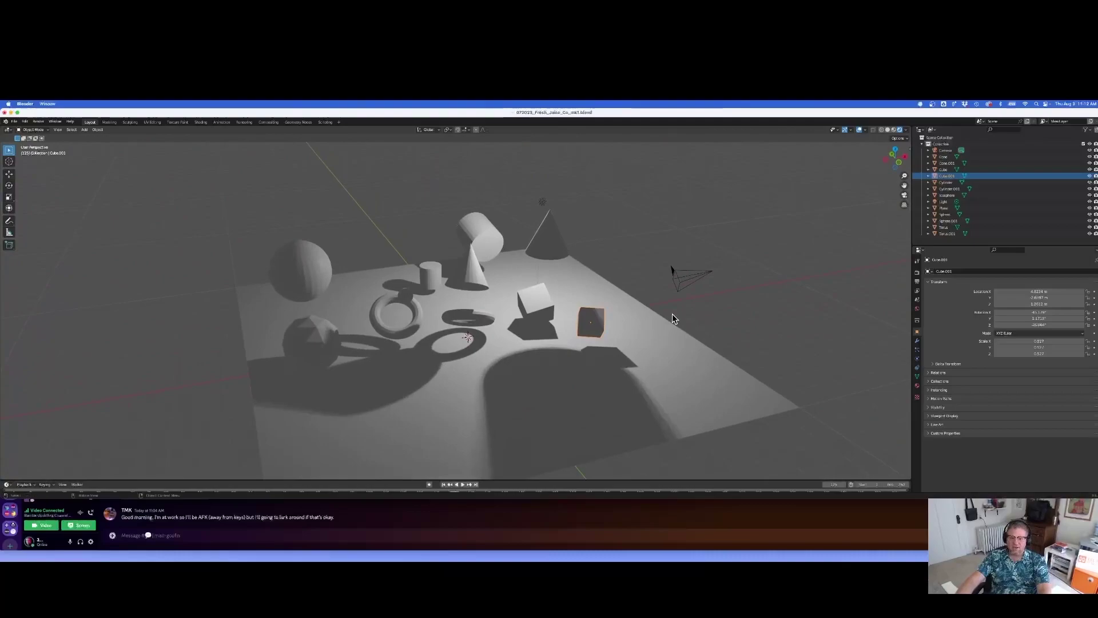
Select the white Cube, switch to Wireframe shading, and isolate it in local view
{"action": "left_click", "coordinate": [535, 303]}
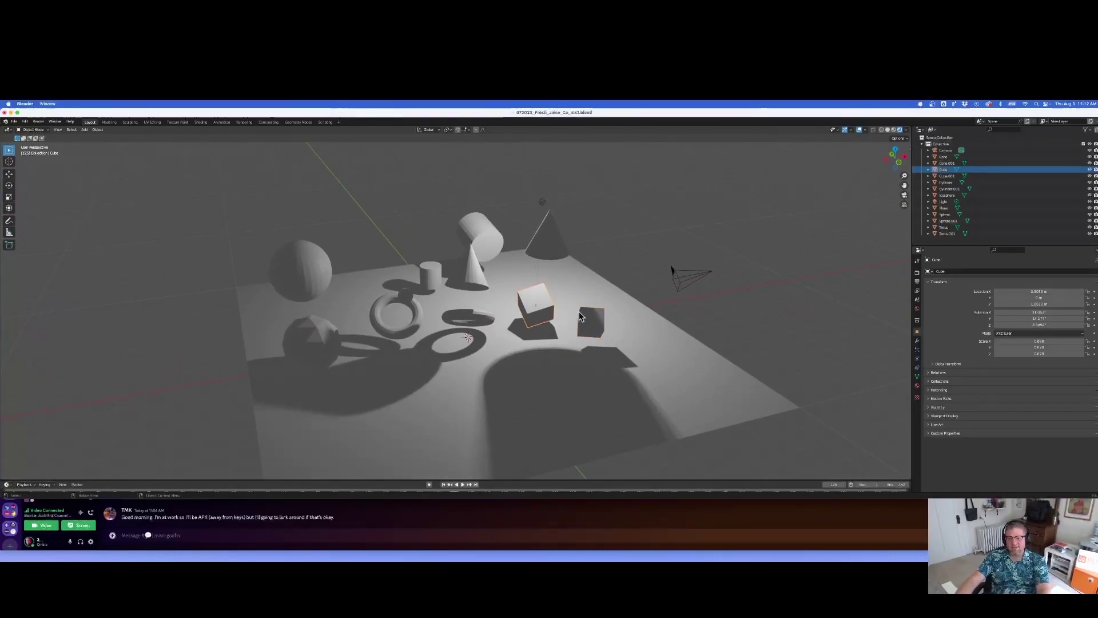
{"action": "key", "text": "slash"}
{"action": "key", "text": "slash"}
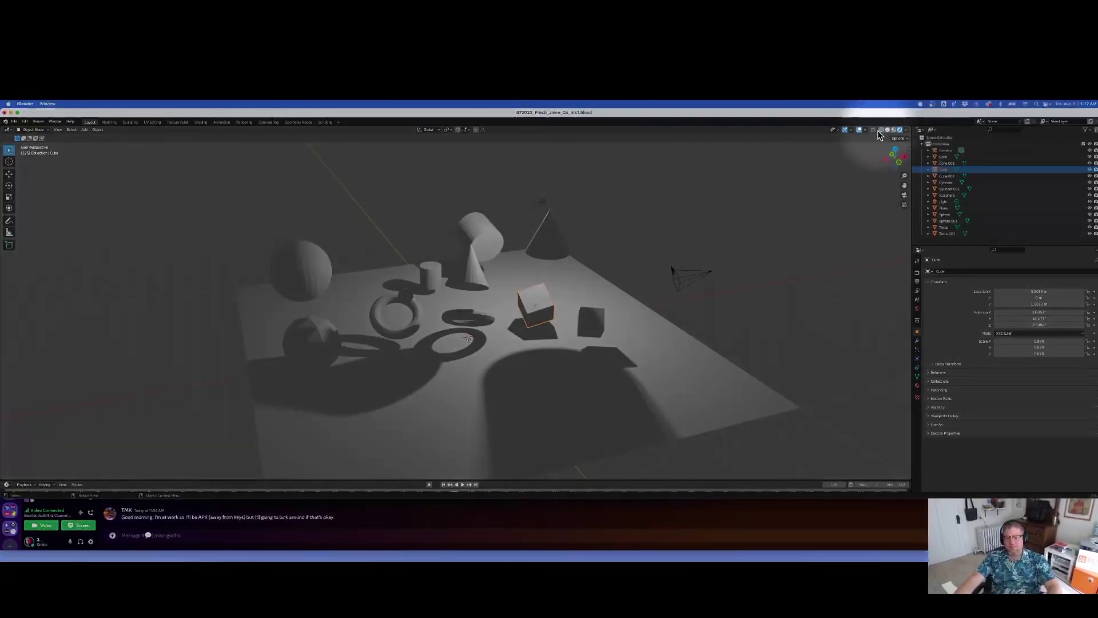
{"action": "left_click", "coordinate": [881, 130]}
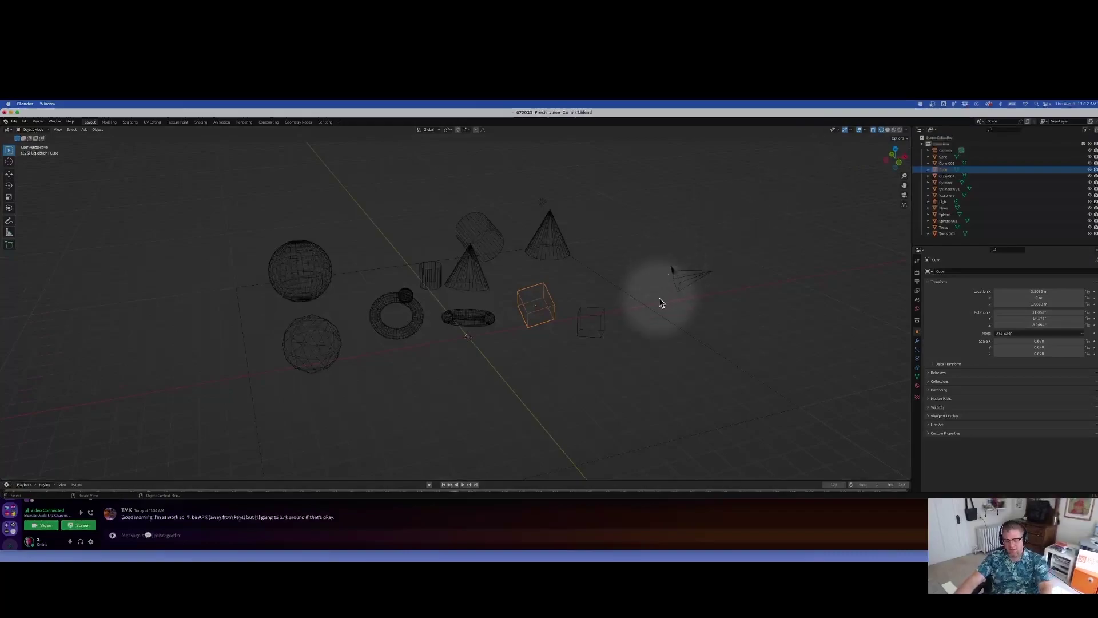
{"action": "key", "text": "slash"}
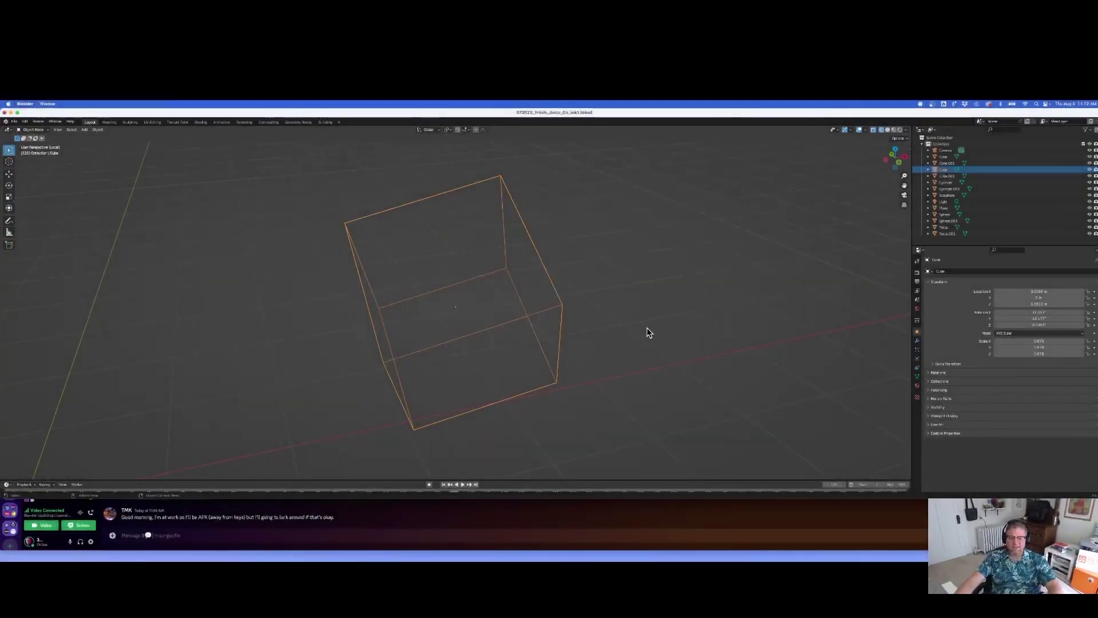
{"action": "middle_click_drag", "start_coordinate": [647, 331], "coordinate": [795, 318]}
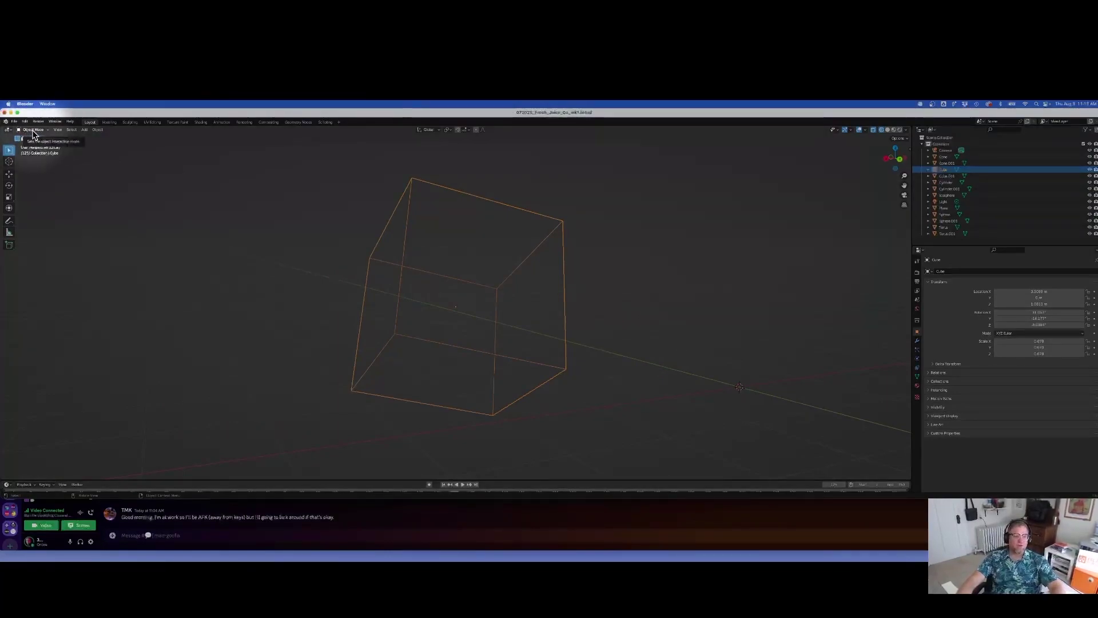
Switch the Cube from Object Mode to Edit Mode using the mode dropdown
{"action": "left_click", "coordinate": [33, 130]}
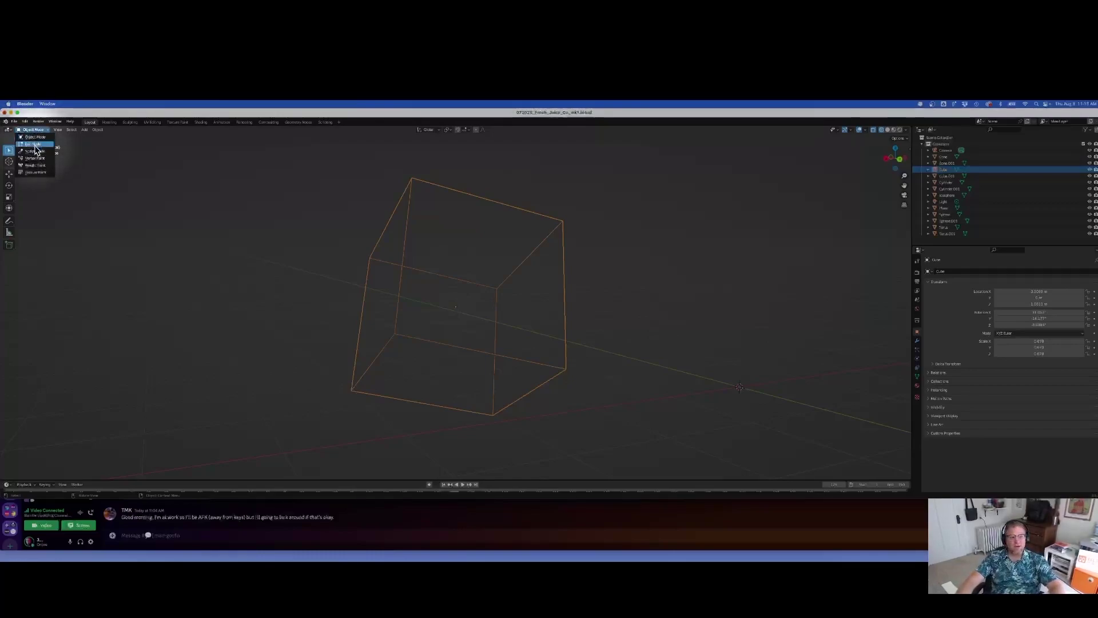
{"action": "left_click", "coordinate": [34, 145]}
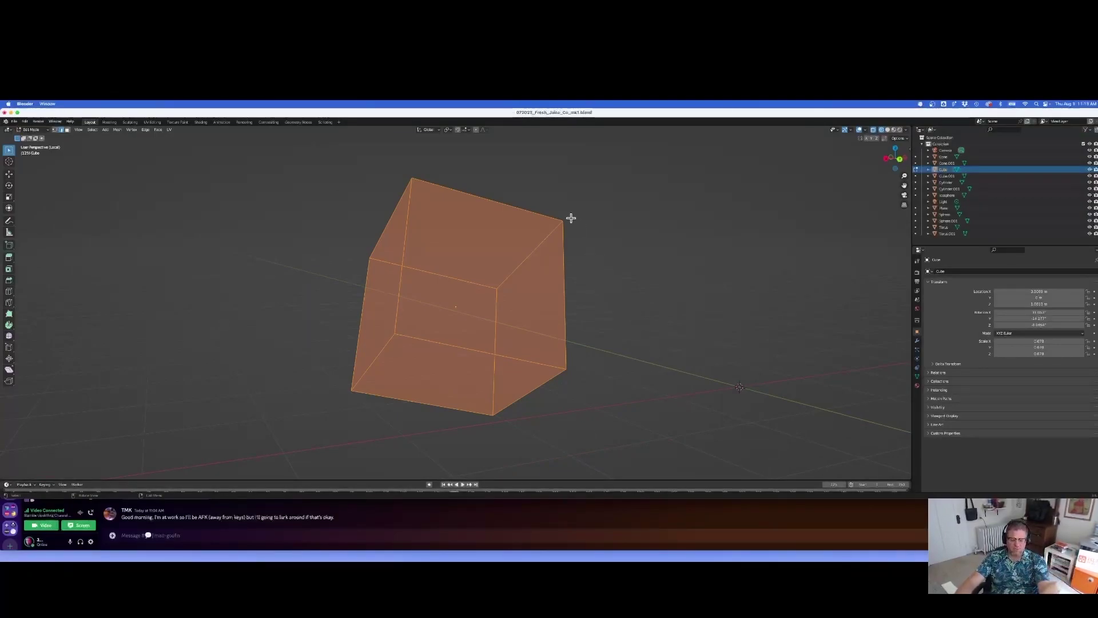
Deselect all, select the cube's top corner vertex, inspect from several angles, then begin a loop cut
{"action": "key", "text": "v"}
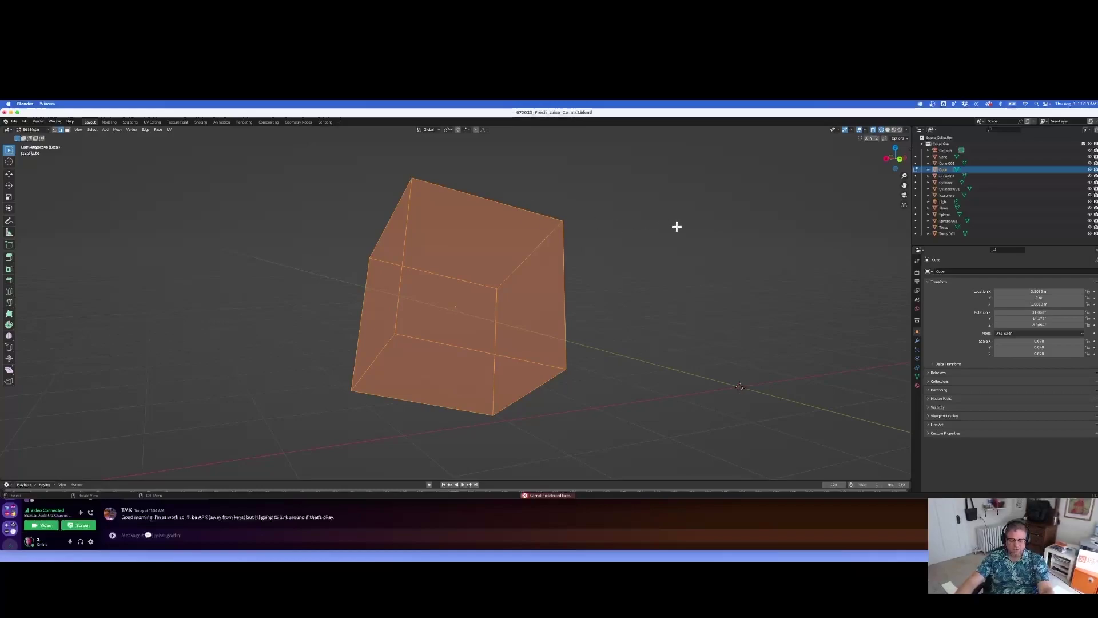
{"action": "left_click", "coordinate": [667, 226]}
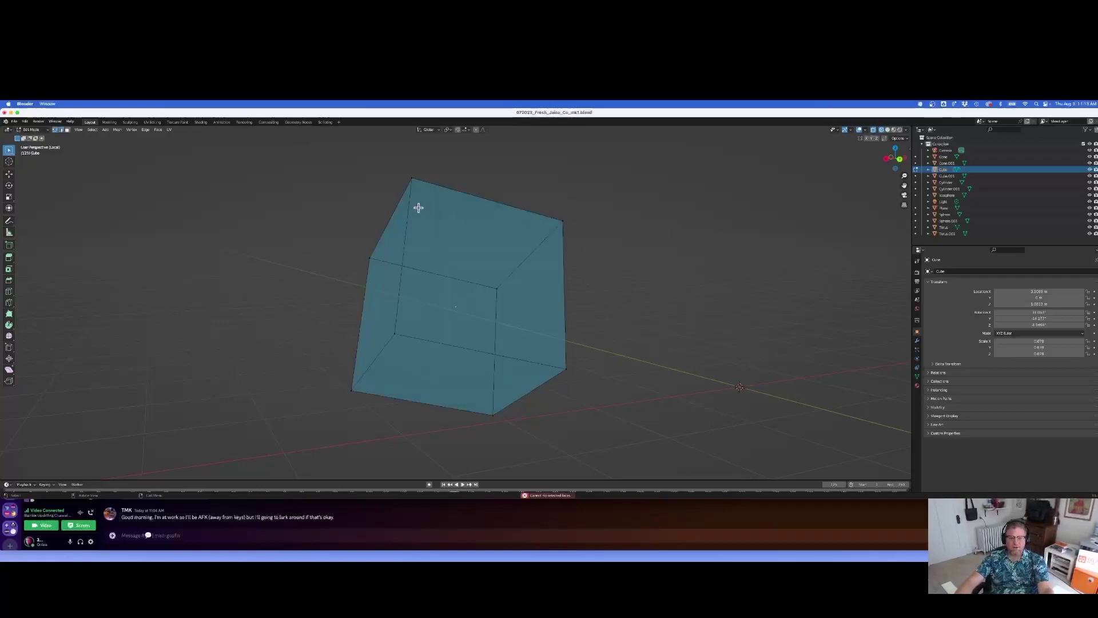
{"action": "left_click", "coordinate": [411, 182]}
{"action": "middle_click_drag", "start_coordinate": [593, 310], "coordinate": [686, 334]}
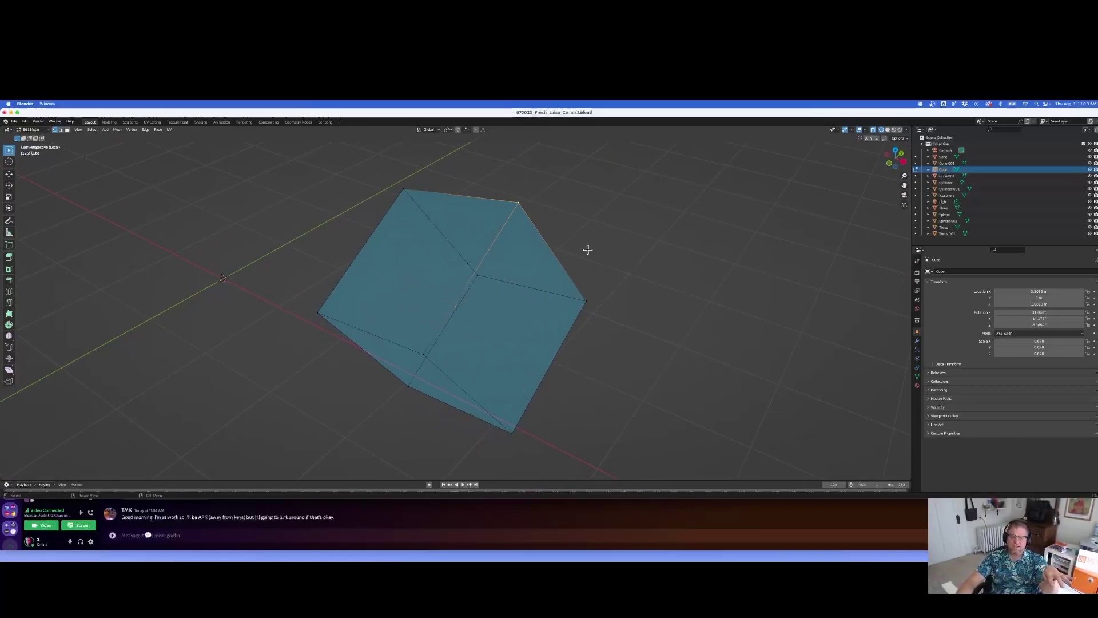
{"action": "mouse_move", "coordinate": [211, 341]}
{"action": "middle_mouse_down"}
{"action": "mouse_move", "coordinate": [277, 343]}
{"action": "mouse_move", "coordinate": [228, 348]}
{"action": "middle_mouse_up"}
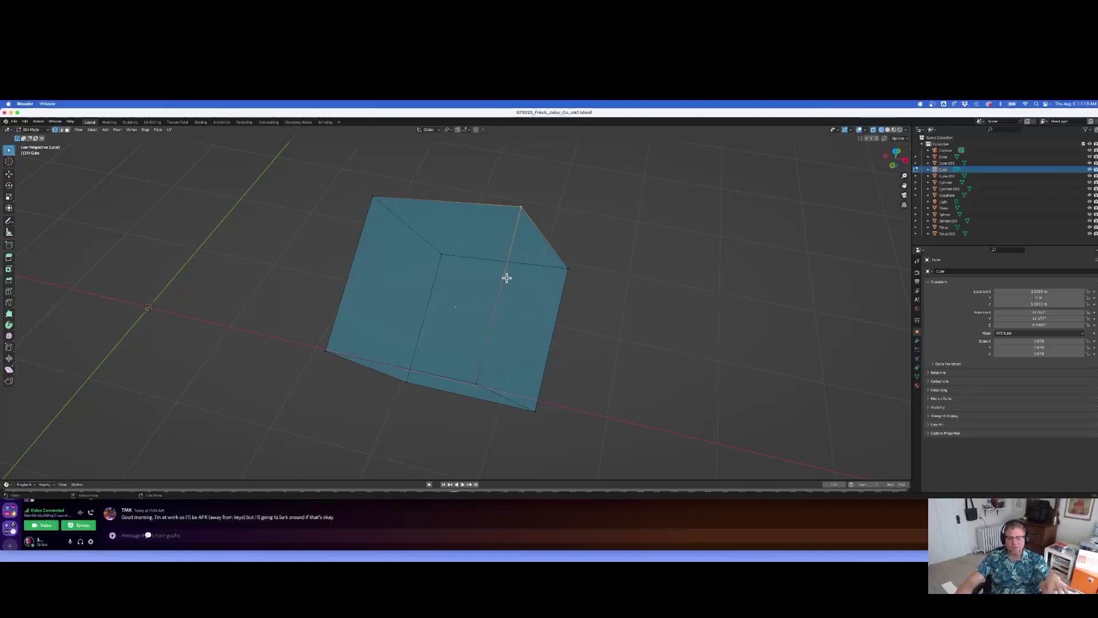
{"action": "middle_click_drag", "start_coordinate": [578, 377], "coordinate": [691, 351]}
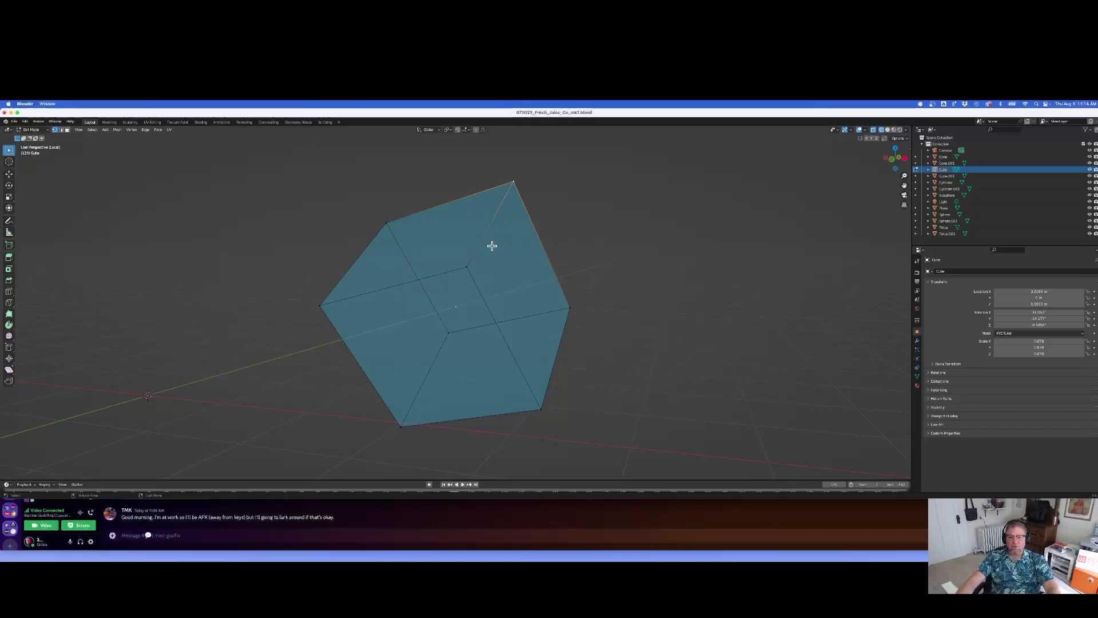
{"action": "key", "text": "ctrl+r"}
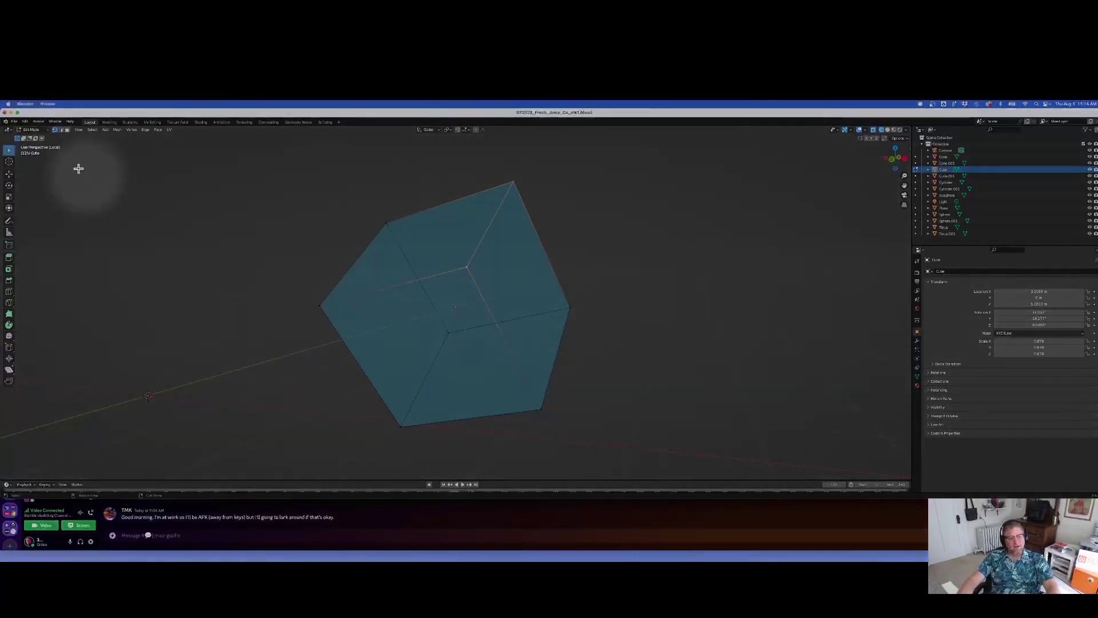
{"action": "left_click", "coordinate": [61, 129]}
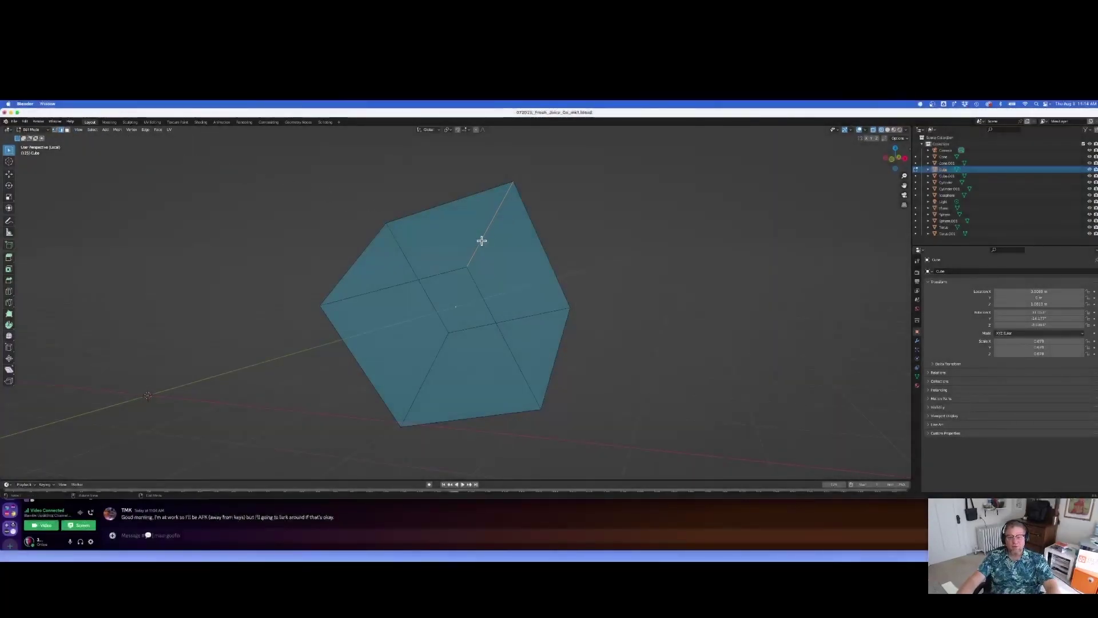
{"action": "left_click", "coordinate": [418, 278]}
{"action": "left_click", "coordinate": [453, 270]}
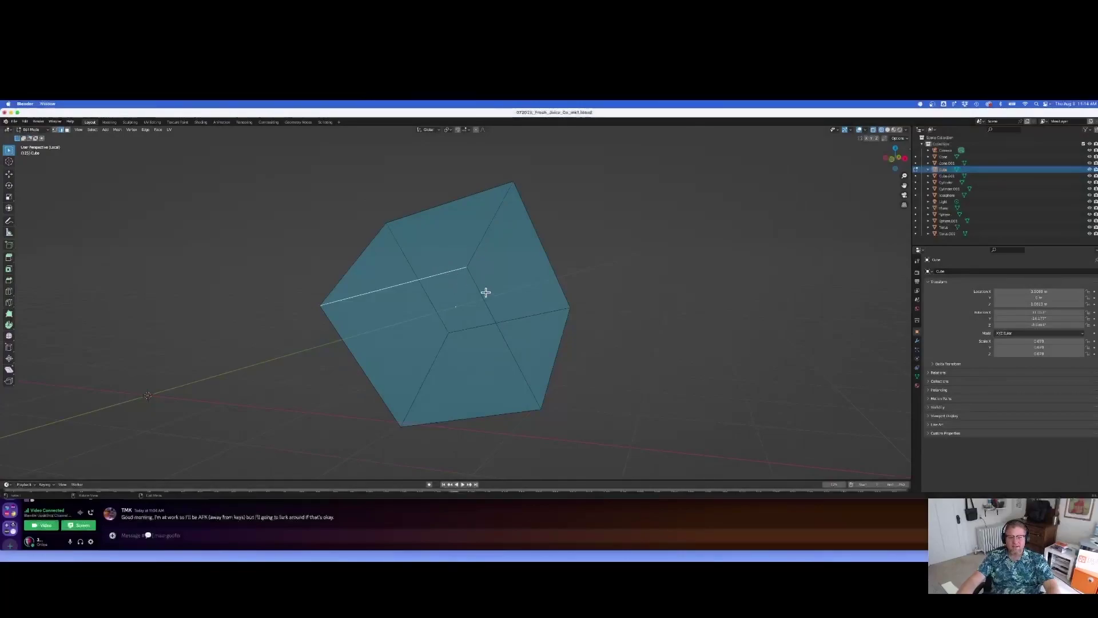
{"action": "left_click", "coordinate": [485, 303]}
{"action": "left_click", "coordinate": [543, 234]}
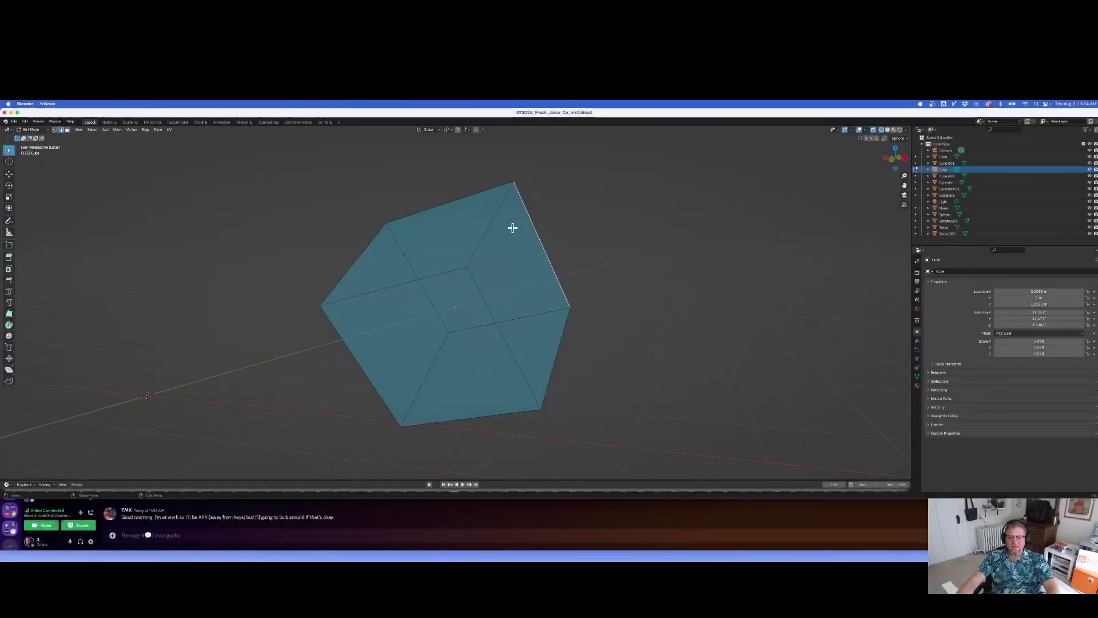
{"action": "left_click", "coordinate": [460, 198]}
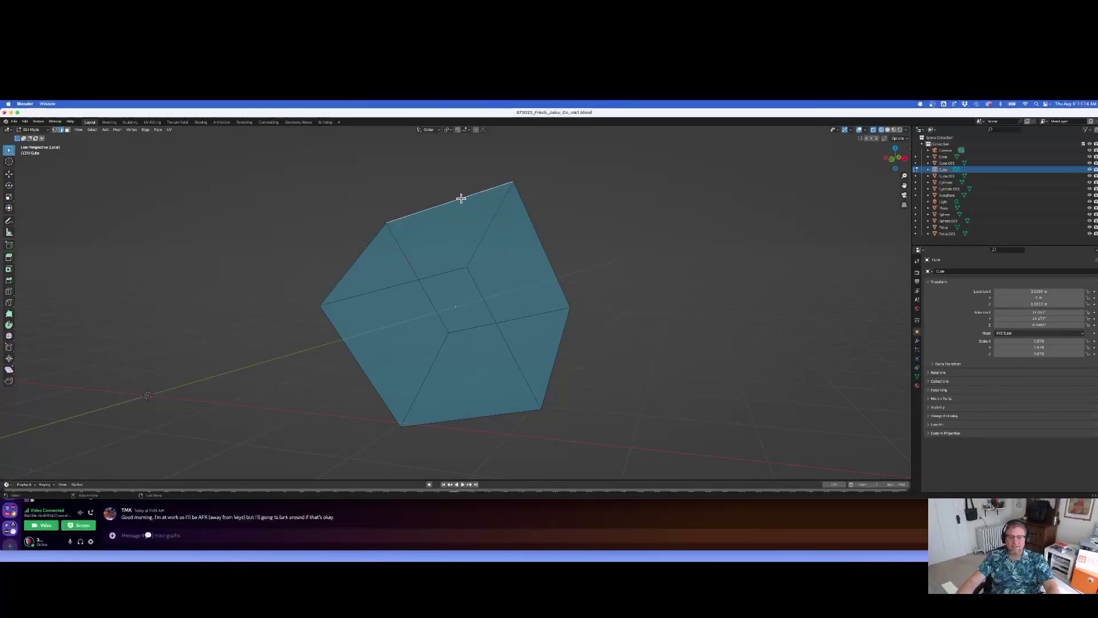
{"action": "left_click", "coordinate": [411, 279]}
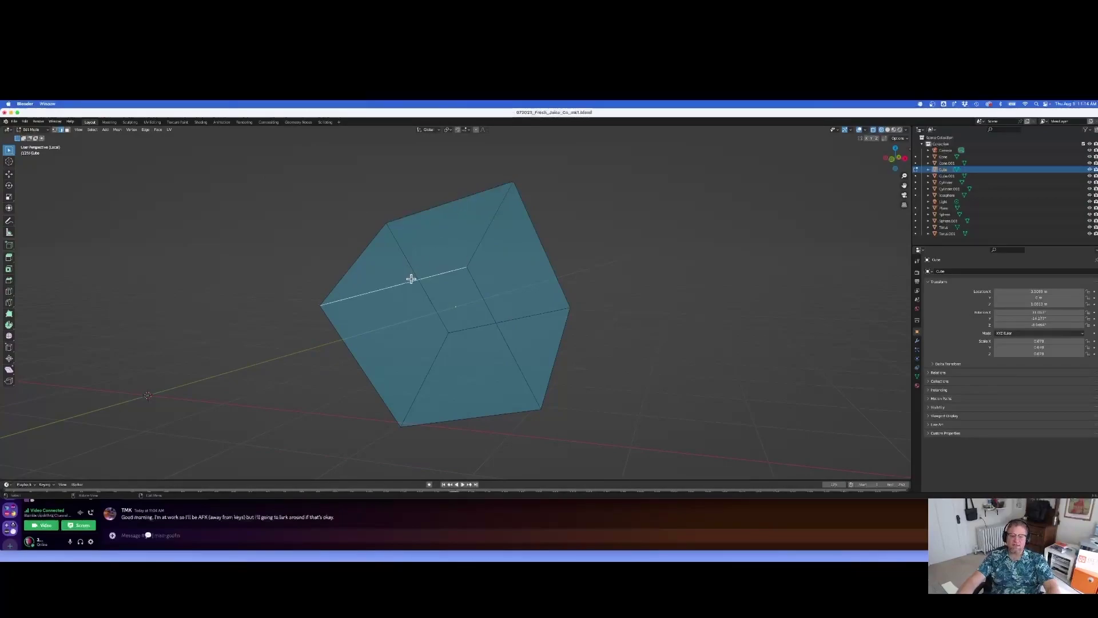
{"action": "left_click", "coordinate": [486, 231], "text": "shift"}
{"action": "left_click", "coordinate": [460, 200], "text": "shift"}
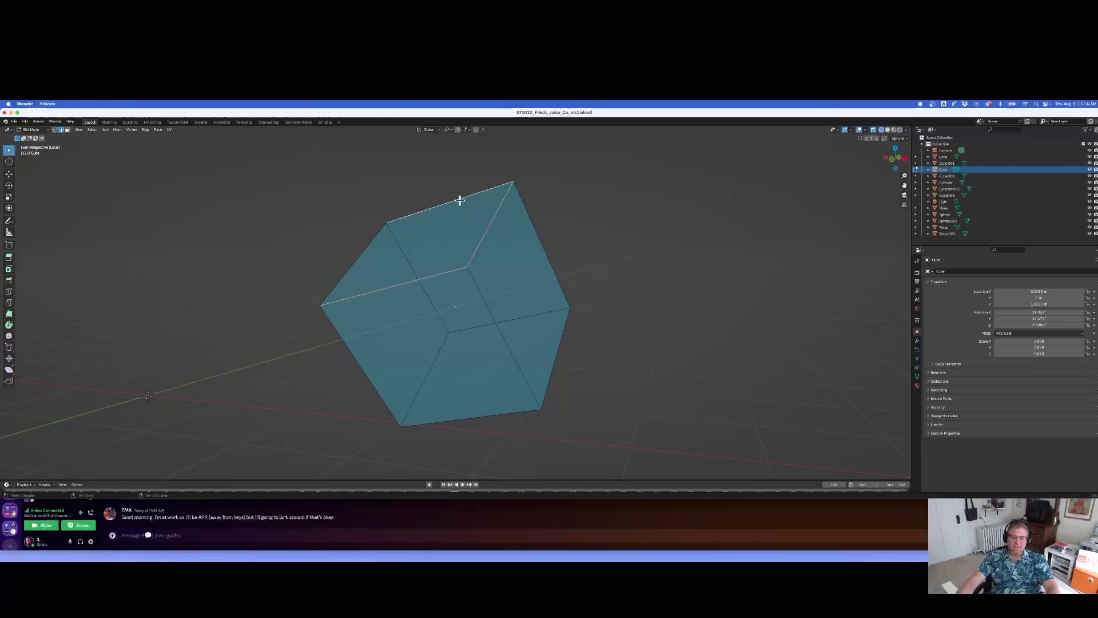
{"action": "left_click", "coordinate": [359, 255], "text": "shift"}
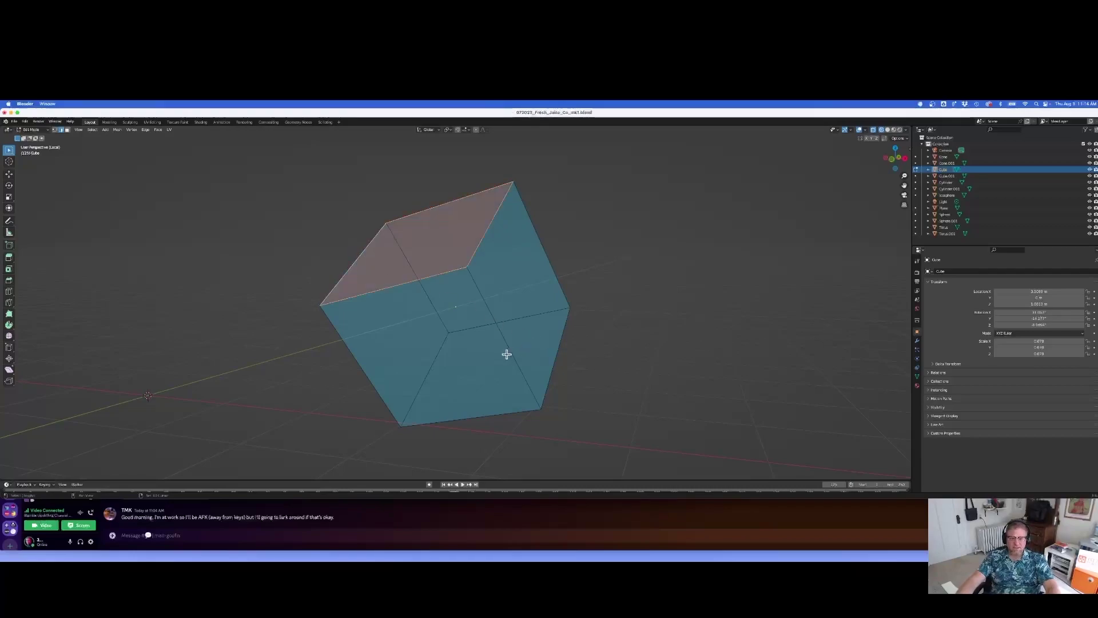
{"action": "left_click", "coordinate": [489, 224], "text": "ctrl"}
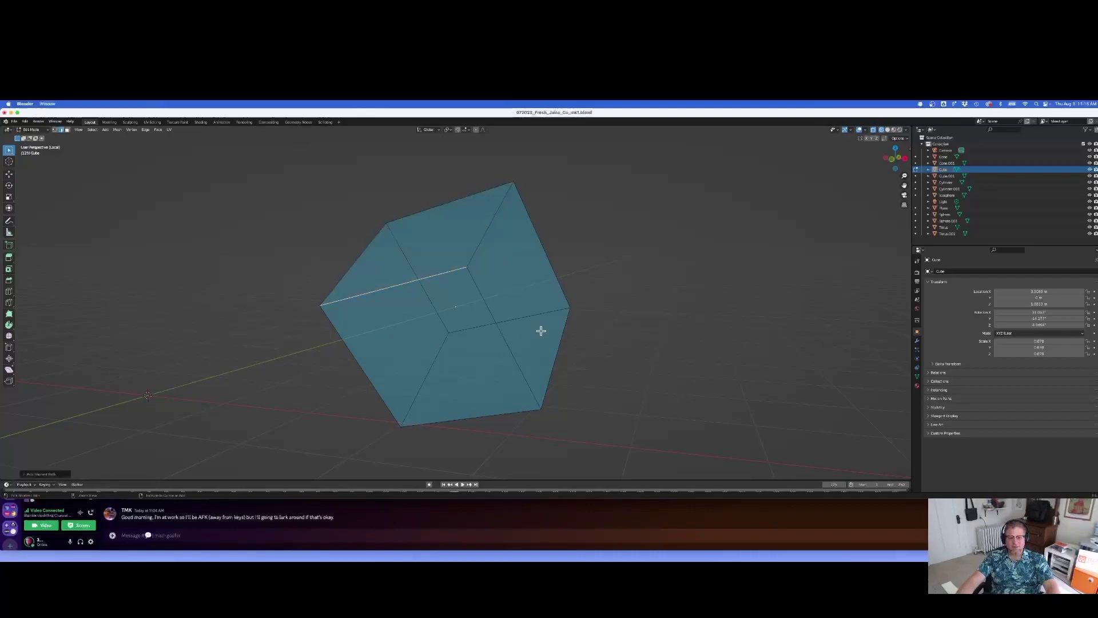
{"action": "left_click", "coordinate": [491, 312], "text": "ctrl"}
{"action": "left_click", "coordinate": [545, 237], "text": "ctrl"}
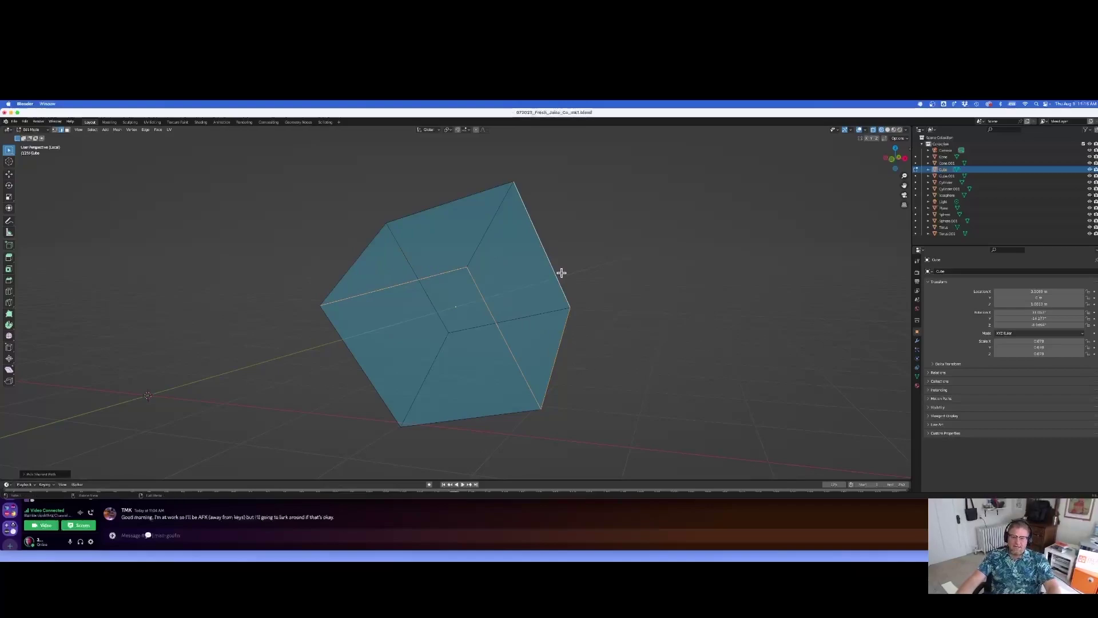
{"action": "left_click", "coordinate": [438, 206]}
{"action": "left_click", "coordinate": [436, 275]}
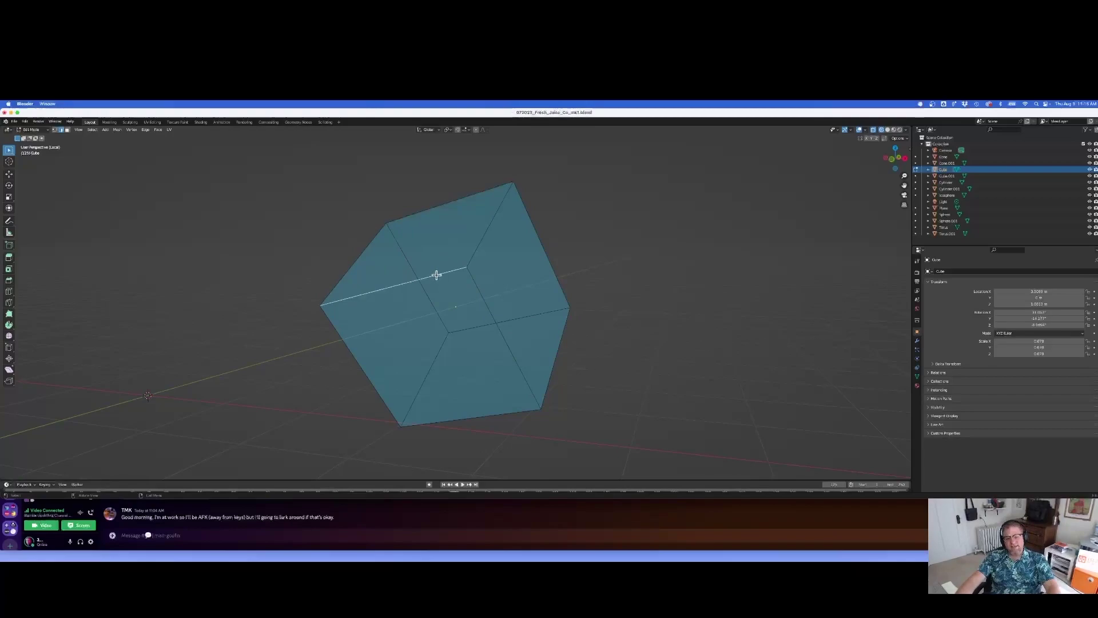
{"action": "left_click", "coordinate": [483, 237]}
{"action": "left_click", "coordinate": [465, 197], "text": "shift"}
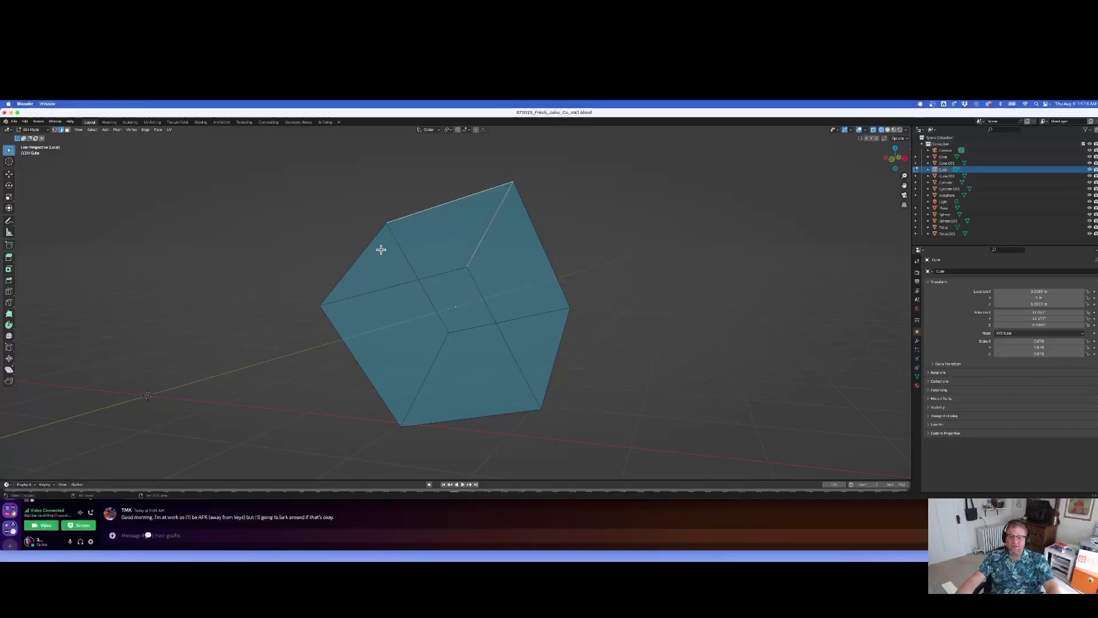
{"action": "left_click", "coordinate": [457, 198], "text": "shift"}
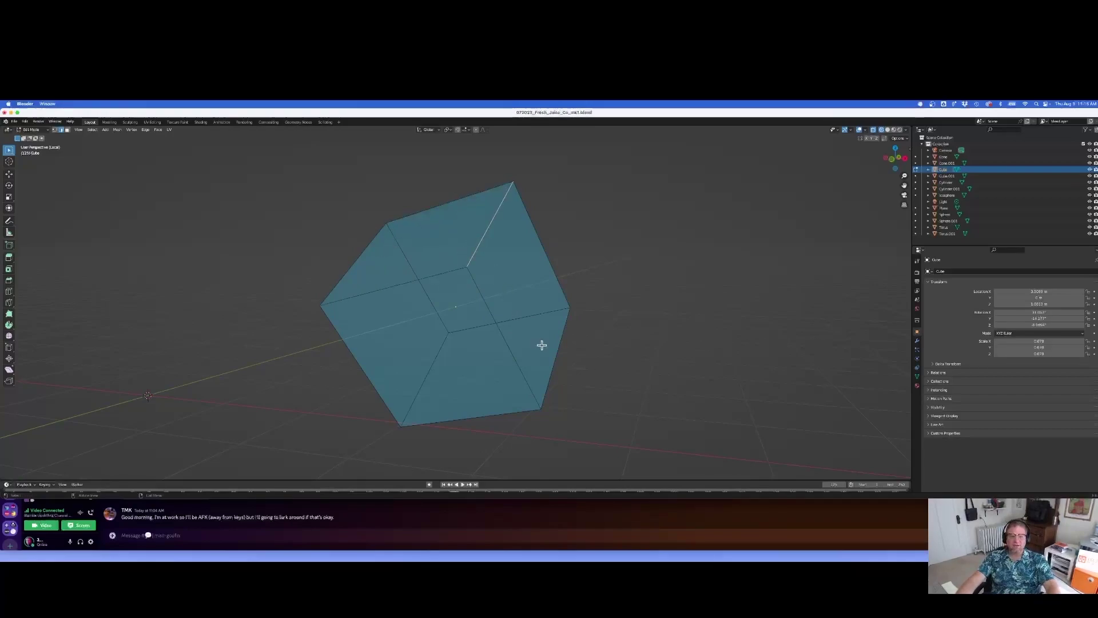
{"action": "left_click", "coordinate": [558, 285], "text": "ctrl"}
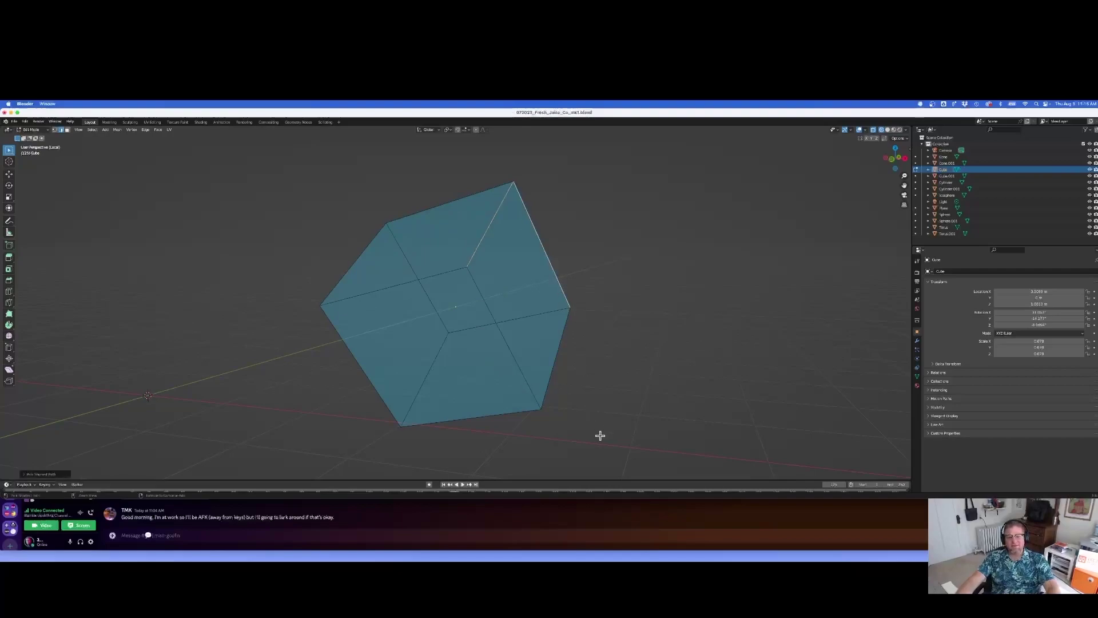
{"action": "left_click", "coordinate": [472, 421], "text": "ctrl"}
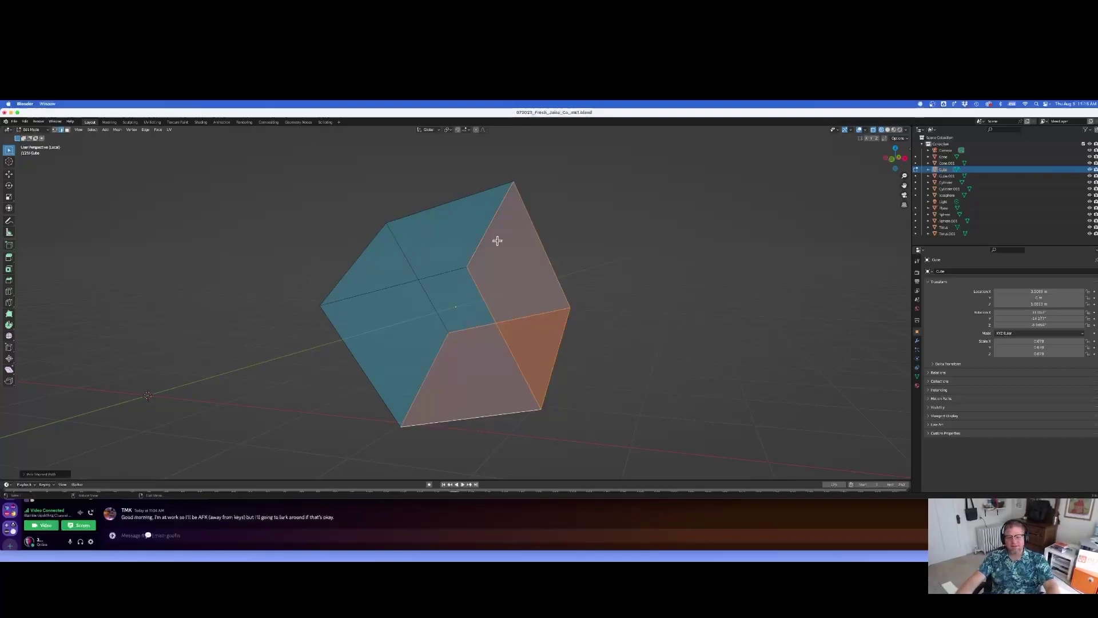
{"action": "left_click", "coordinate": [240, 348]}
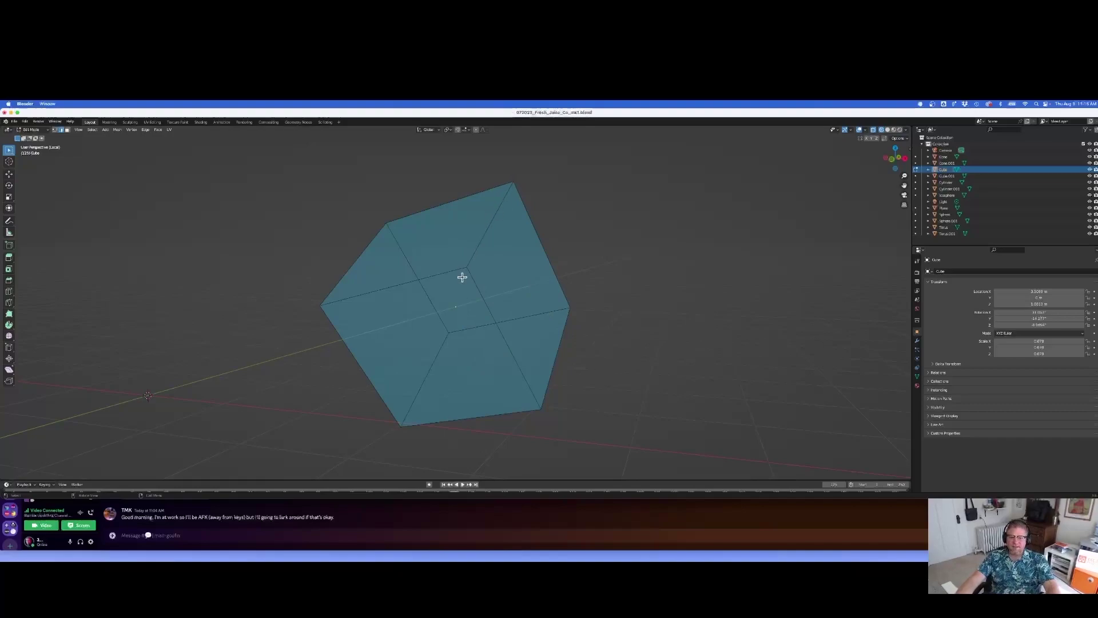
Select the four top edges and switch to Face Select so the whole top face is selected
{"action": "left_click", "coordinate": [500, 221]}
{"action": "left_click", "coordinate": [452, 196], "text": "shift"}
{"action": "left_click", "coordinate": [371, 246], "text": "shift"}
{"action": "left_click", "coordinate": [406, 282], "text": "shift"}
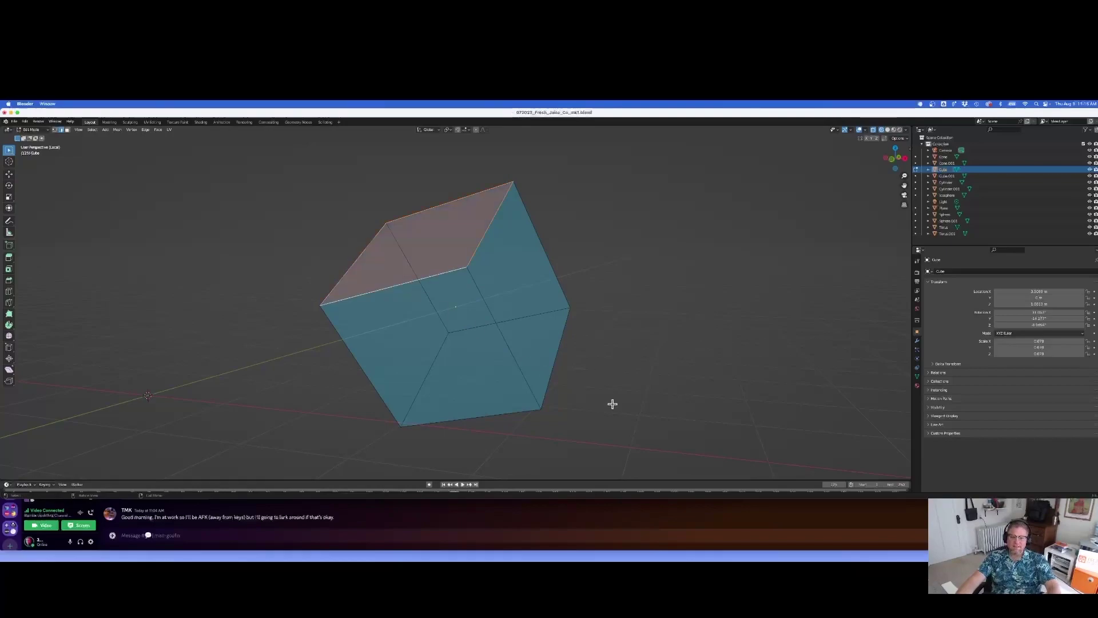
{"action": "left_click", "coordinate": [67, 130]}
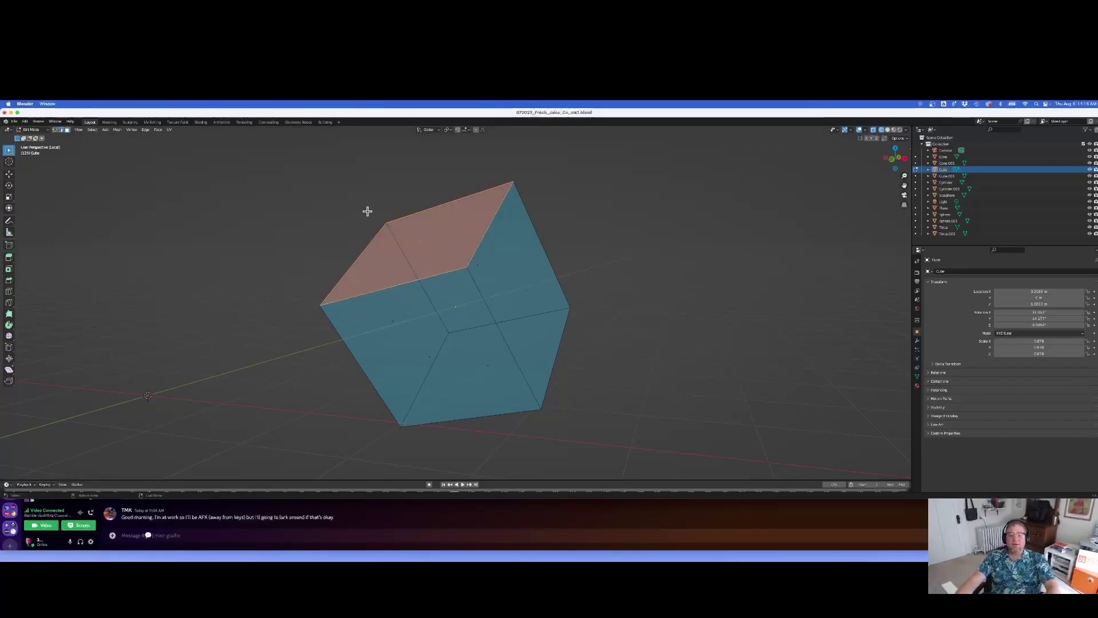
{"action": "middle_click_drag", "start_coordinate": [404, 230], "coordinate": [522, 187]}
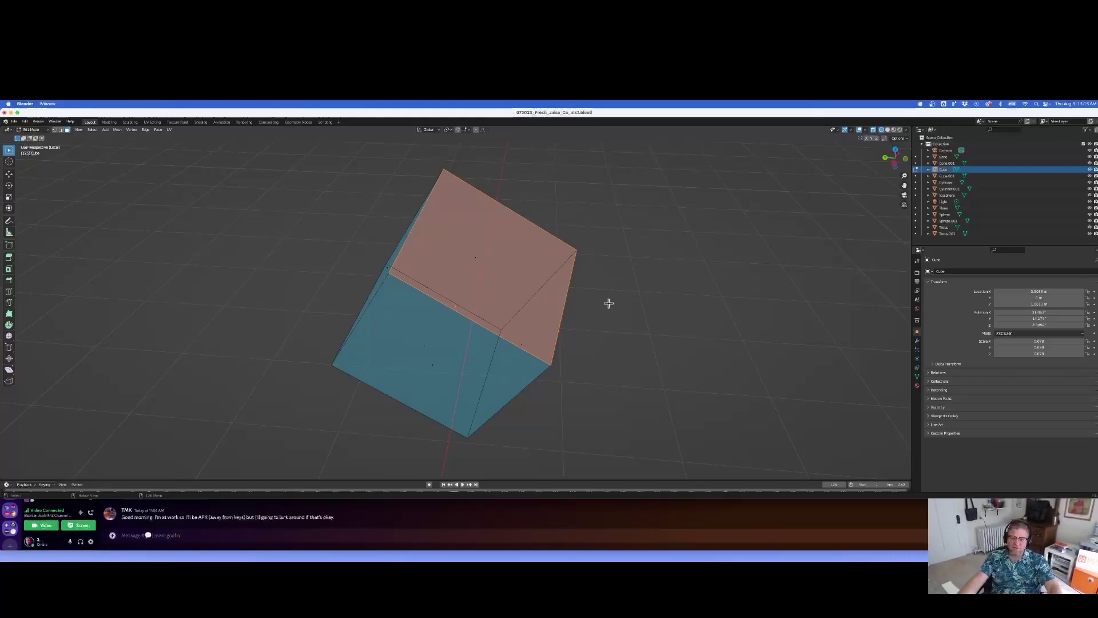
{"action": "middle_click_drag", "start_coordinate": [520, 246], "coordinate": [702, 292]}
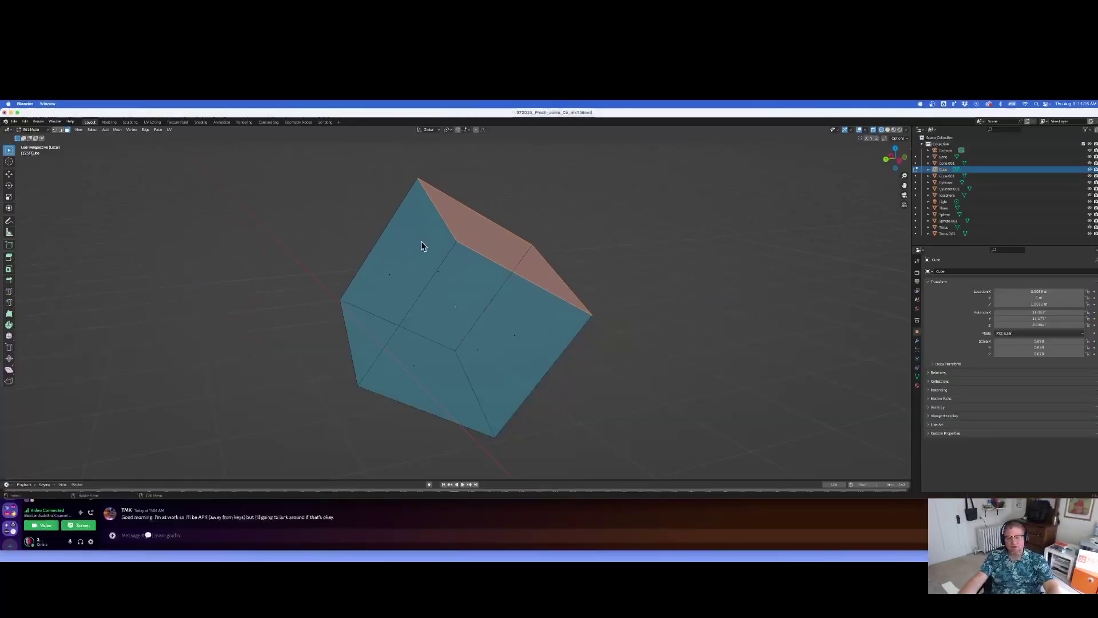
{"action": "middle_click_drag", "start_coordinate": [421, 242], "coordinate": [610, 280]}
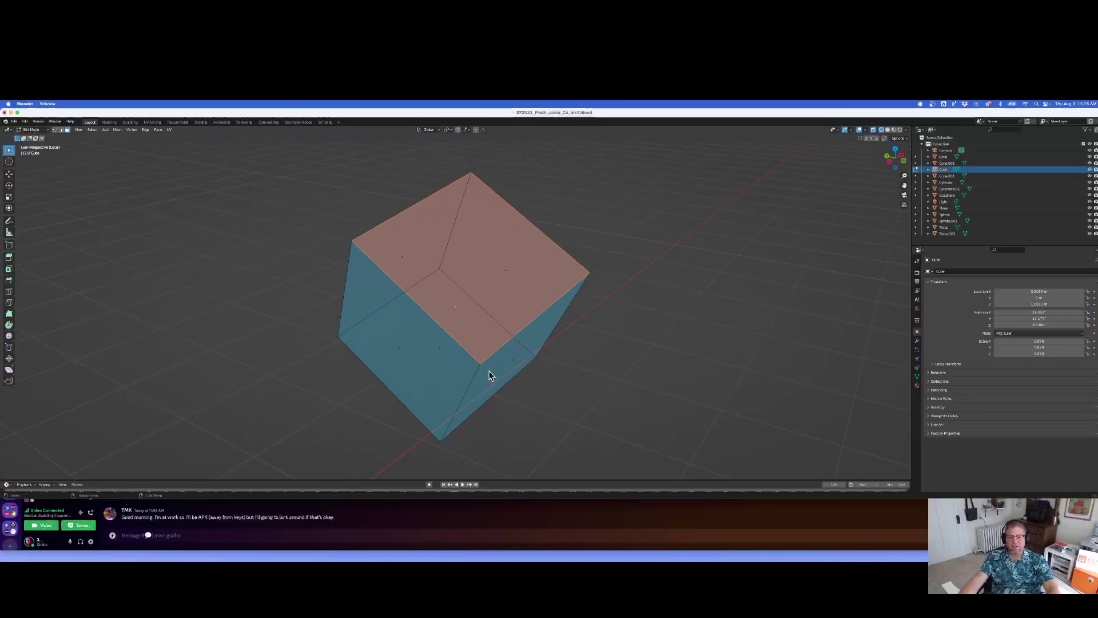
{"action": "middle_click_drag", "start_coordinate": [535, 310], "coordinate": [593, 328]}
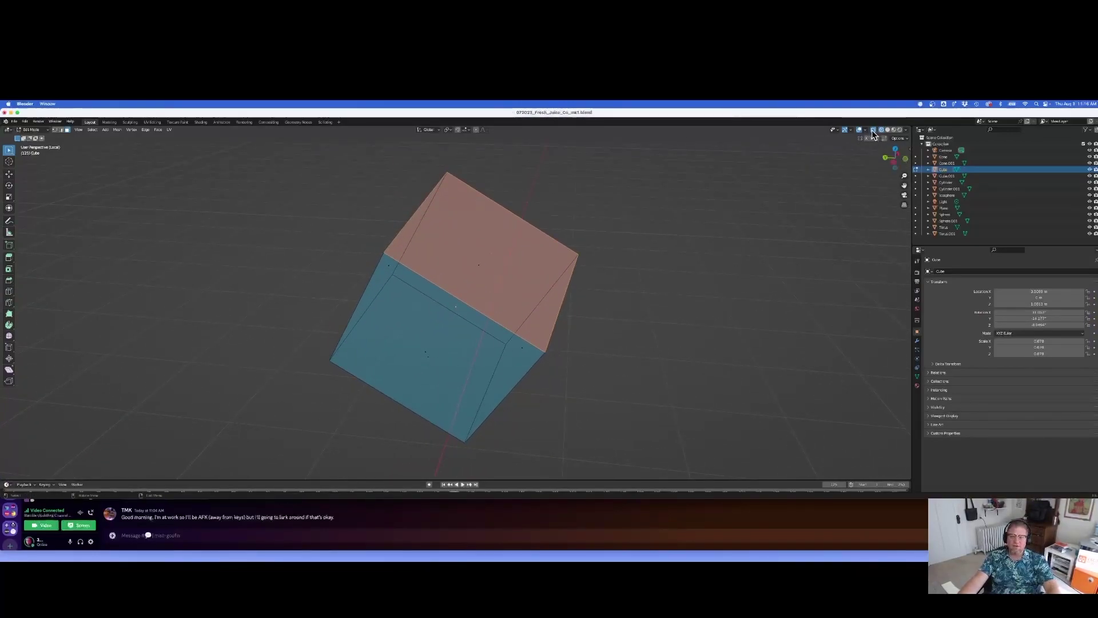
Switch the viewport to Solid shading and orbit around the cube
{"action": "left_click", "coordinate": [887, 129]}
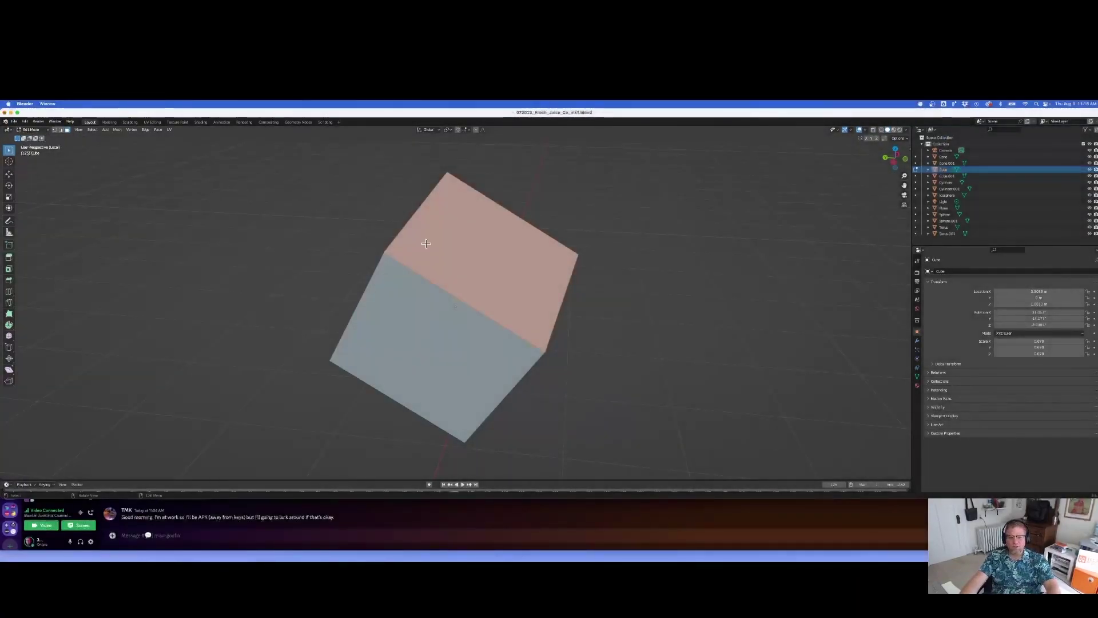
{"action": "mouse_move", "coordinate": [665, 271]}
{"action": "middle_mouse_down"}
{"action": "mouse_move", "coordinate": [659, 282]}
{"action": "mouse_move", "coordinate": [608, 282]}
{"action": "mouse_move", "coordinate": [574, 267]}
{"action": "mouse_move", "coordinate": [599, 257]}
{"action": "mouse_move", "coordinate": [699, 274]}
{"action": "mouse_move", "coordinate": [678, 282]}
{"action": "mouse_move", "coordinate": [714, 276]}
{"action": "mouse_move", "coordinate": [686, 250]}
{"action": "mouse_move", "coordinate": [662, 265]}
{"action": "mouse_move", "coordinate": [670, 269]}
{"action": "middle_mouse_up"}
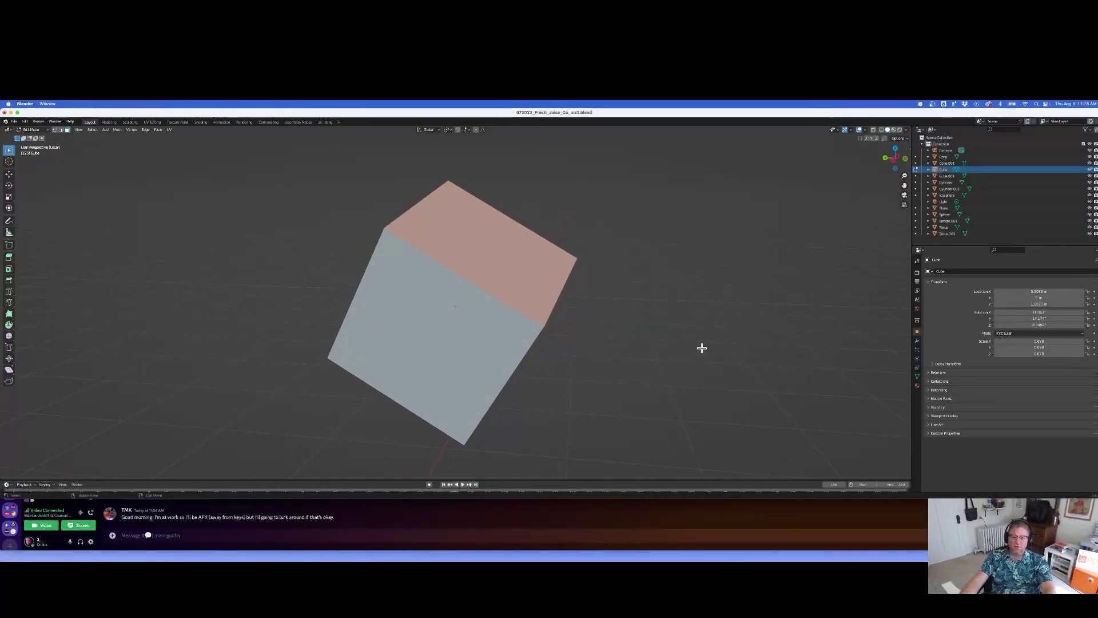
{"action": "mouse_move", "coordinate": [701, 348]}
{"action": "middle_mouse_down"}
{"action": "mouse_move", "coordinate": [725, 358]}
{"action": "mouse_move", "coordinate": [710, 358]}
{"action": "middle_mouse_up"}
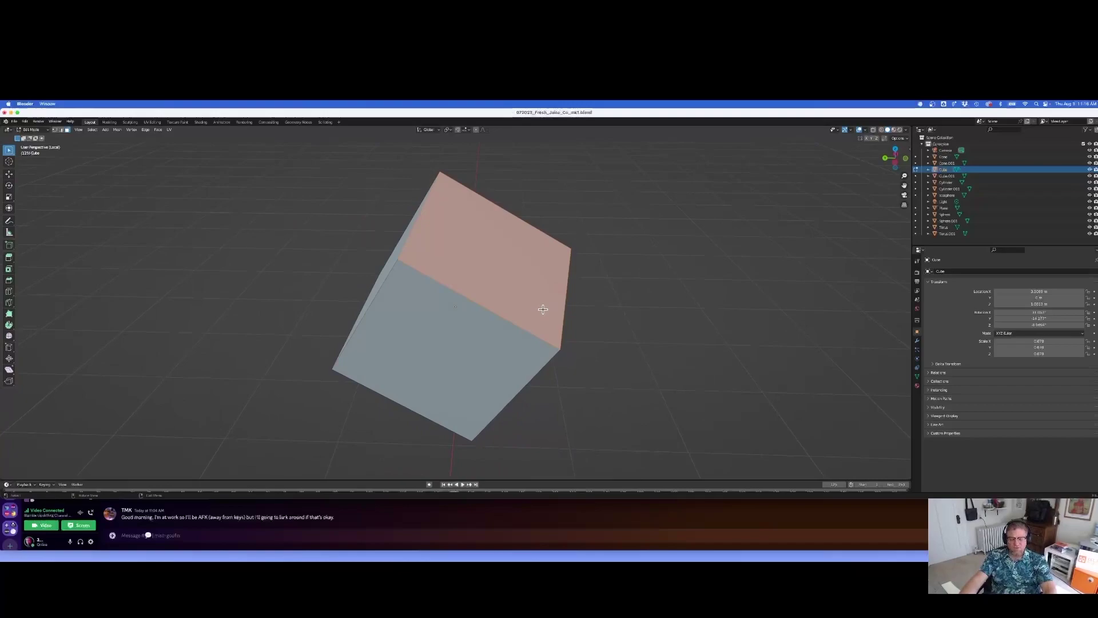
Move the top face, then select and move the edge between the top and front faces
{"action": "key", "text": "g"}
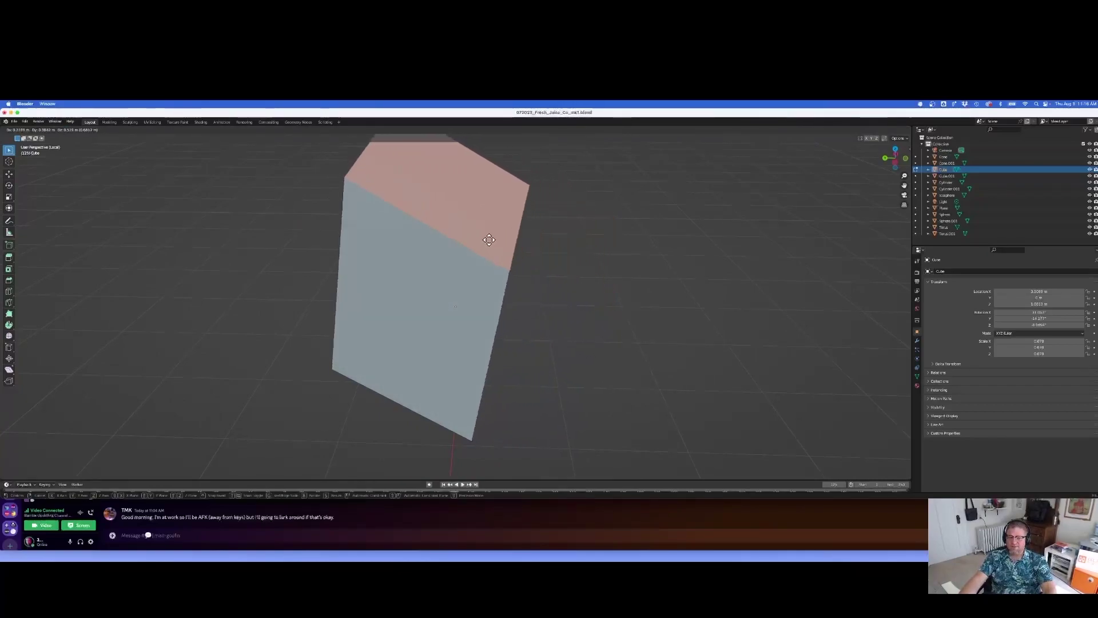
{"action": "left_click", "coordinate": [536, 290]}
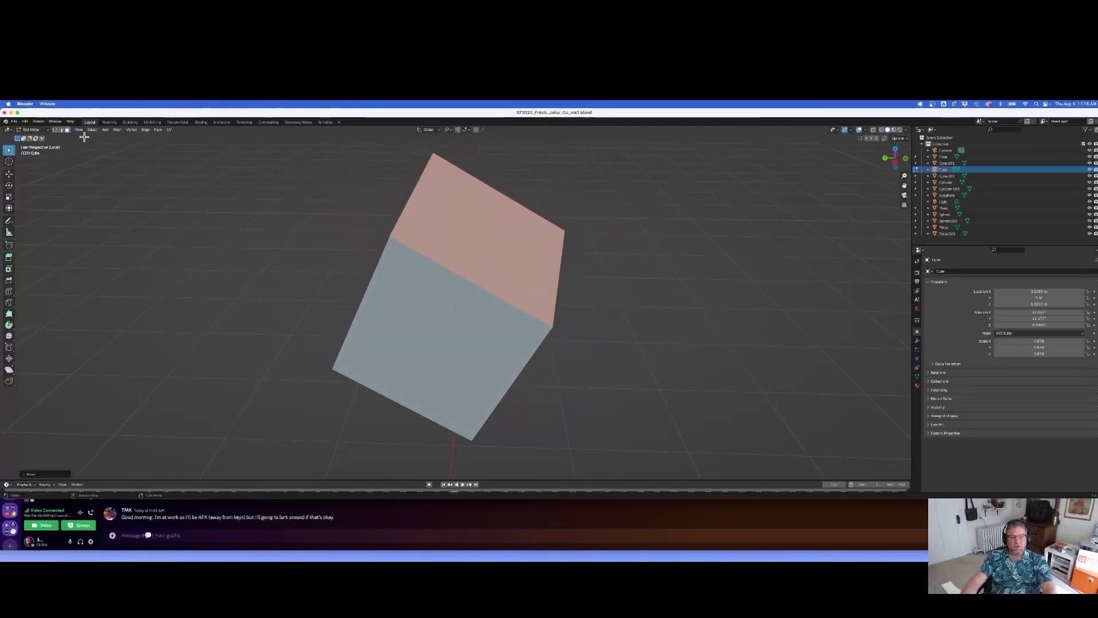
{"action": "left_click", "coordinate": [63, 130]}
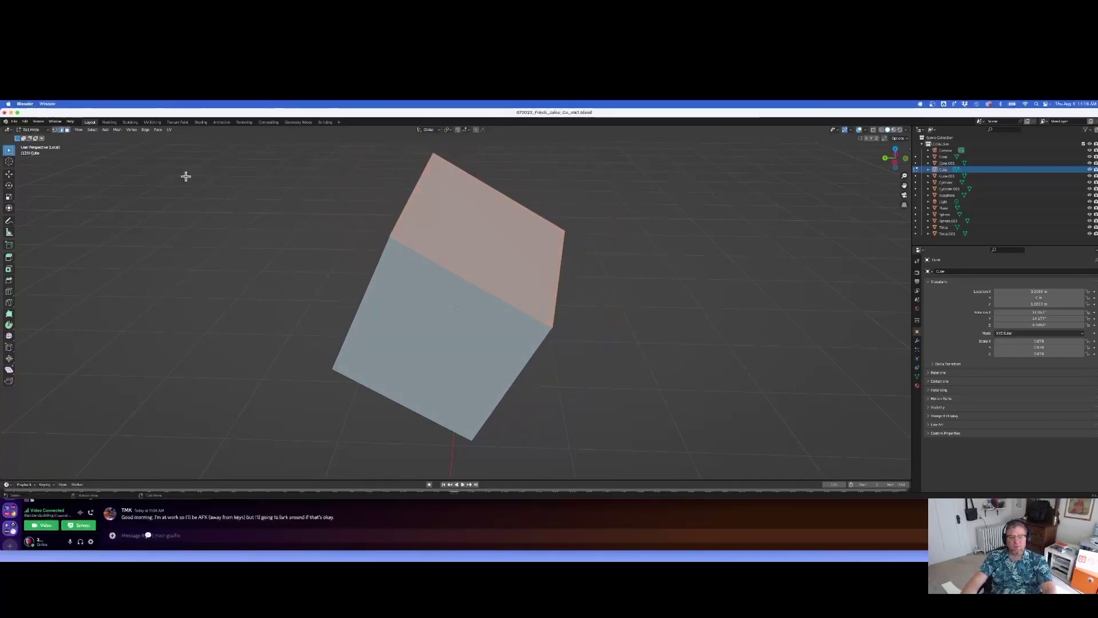
{"action": "left_click", "coordinate": [459, 274]}
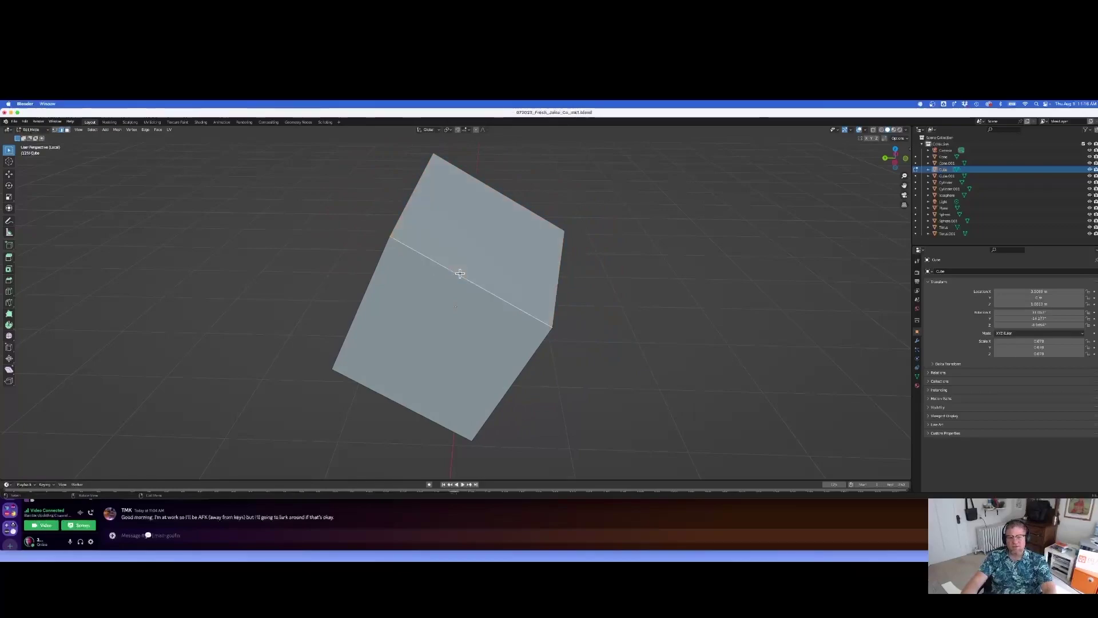
{"action": "left_click", "coordinate": [619, 356]}
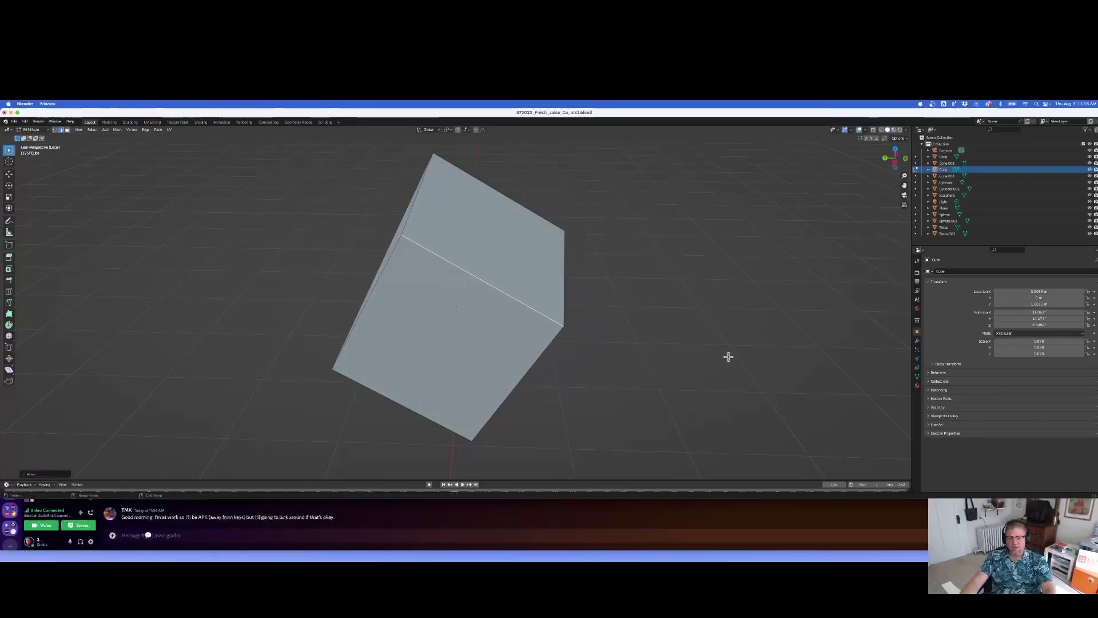
{"action": "middle_click_drag", "start_coordinate": [728, 357], "coordinate": [664, 333]}
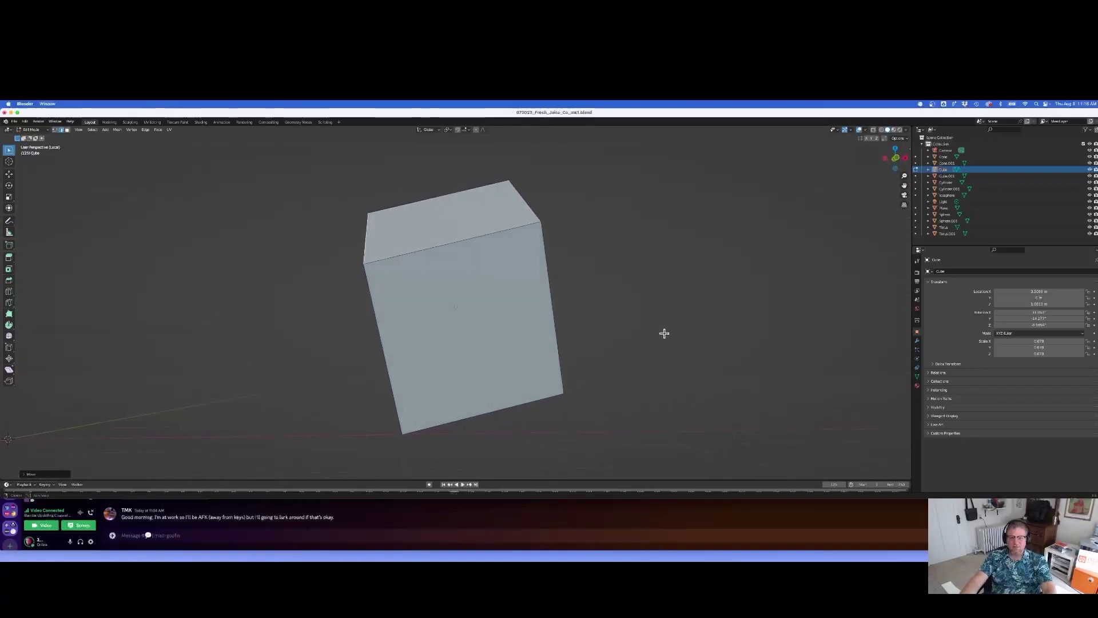
Move the selected edge along the Z axis, reshaping the cube's top
{"action": "key", "text": "g"}
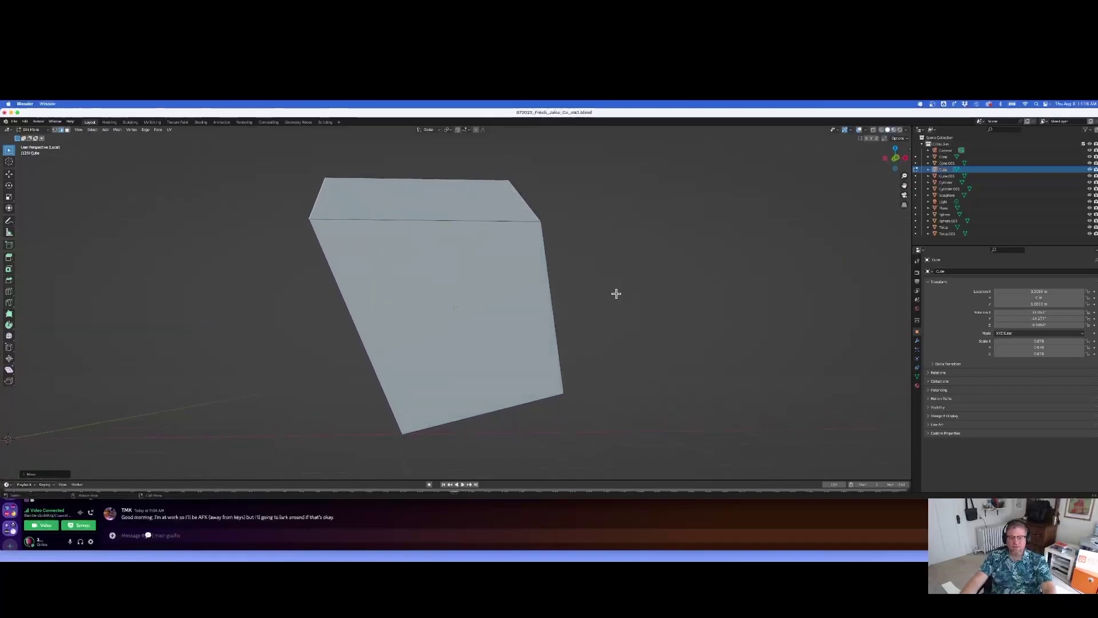
{"action": "key", "text": "z"}
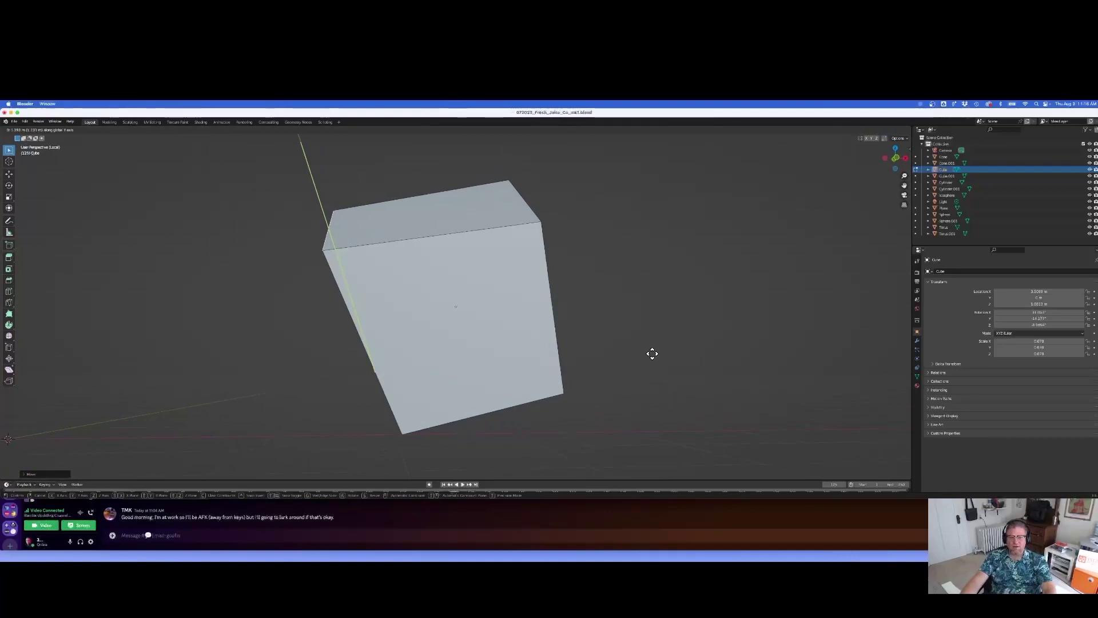
{"action": "left_click", "coordinate": [652, 354]}
{"action": "middle_click_drag", "start_coordinate": [652, 354], "coordinate": [735, 385]}
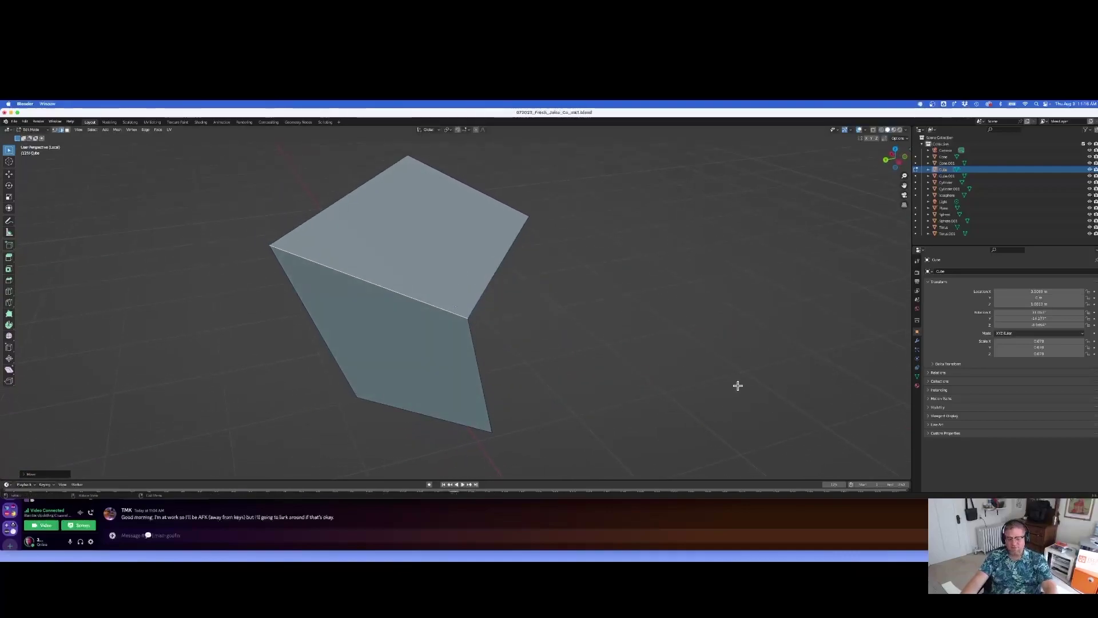
Undo three times to restore the regular cube
{"action": "key", "text": "super+z"}
{"action": "key", "text": "super+z"}
{"action": "key", "text": "super+z"}
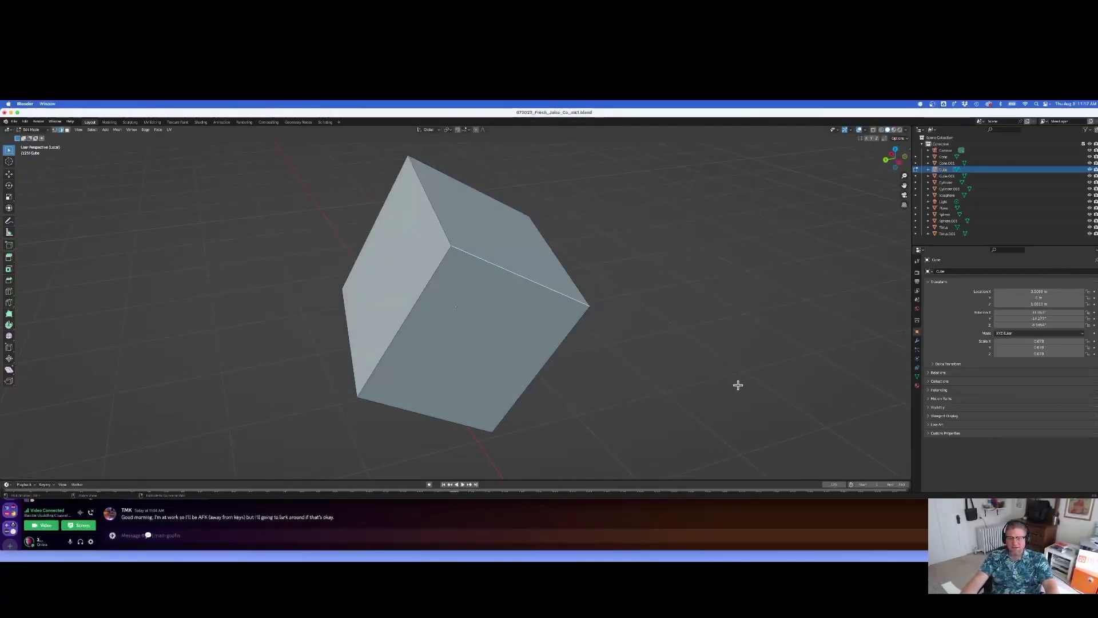
{"action": "key", "text": "super+z"}
{"action": "key", "text": "super+z"}
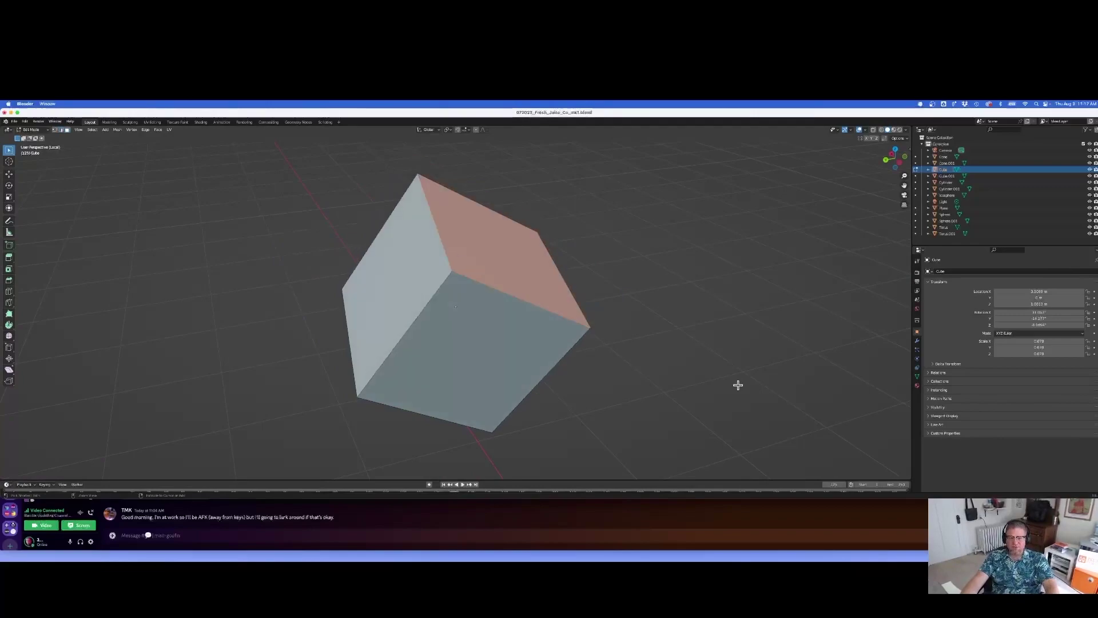
{"action": "key", "text": "super+z"}
{"action": "key", "text": "super+z"}
{"action": "key", "text": "super+z"}
Select the whole mesh in vertex mode, try edge and face select modes, then deselect
{"action": "left_click", "coordinate": [576, 281]}
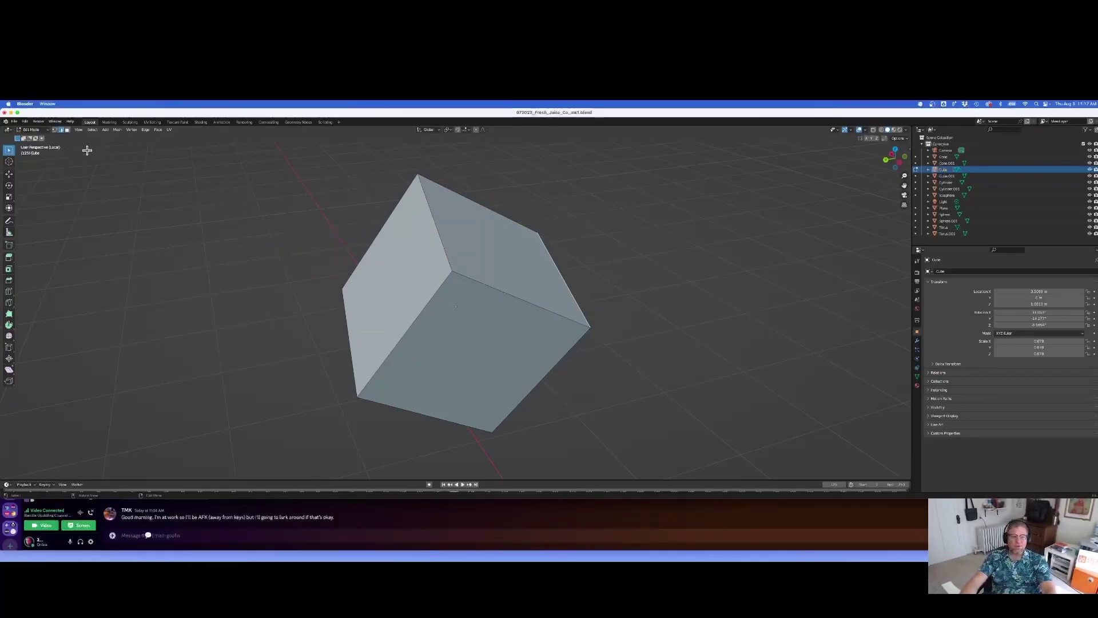
{"action": "left_click", "coordinate": [55, 131]}
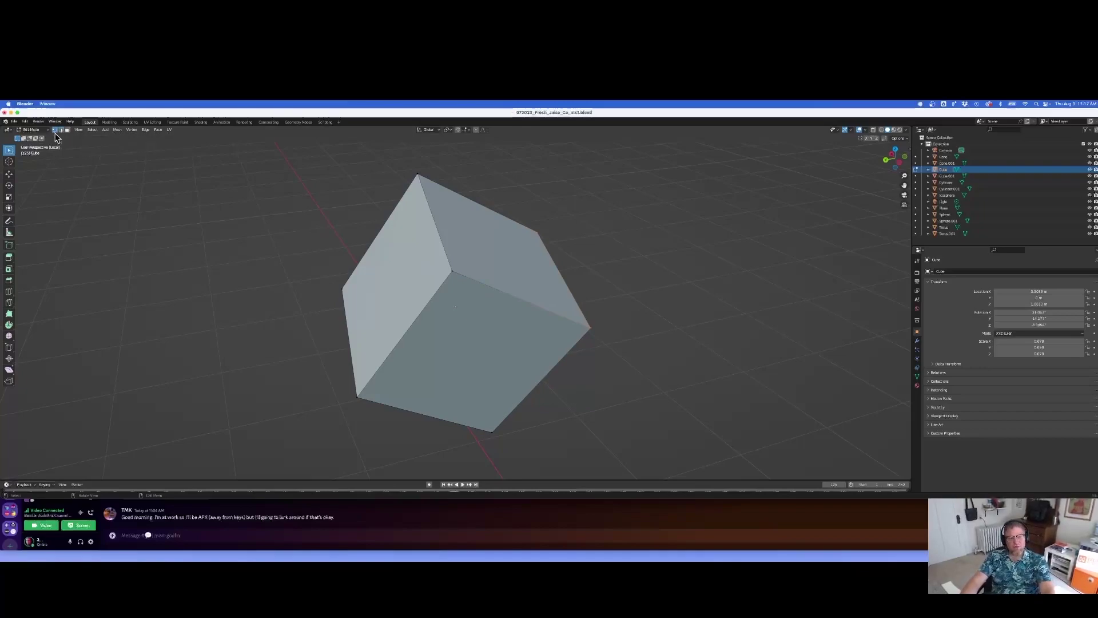
{"action": "key", "text": "a"}
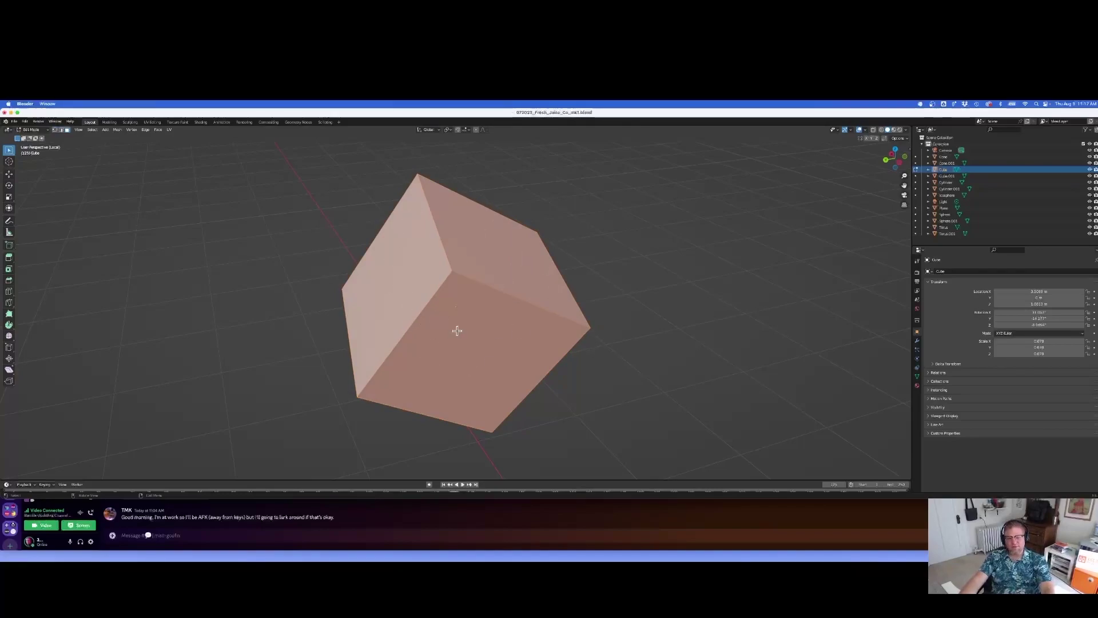
{"action": "left_click", "coordinate": [61, 131]}
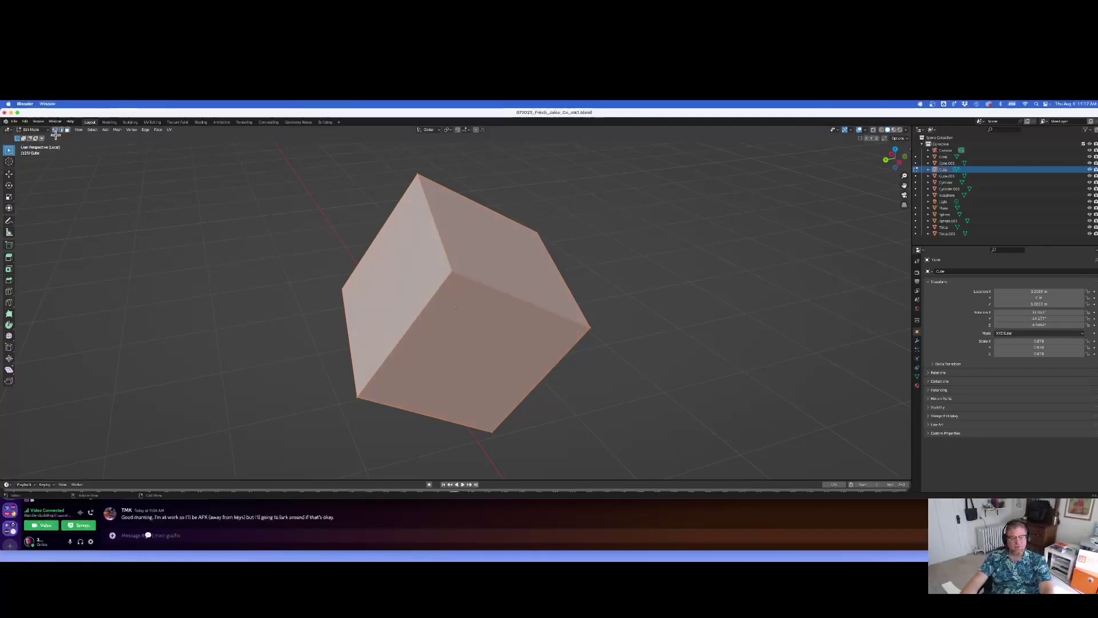
{"action": "left_click", "coordinate": [65, 132]}
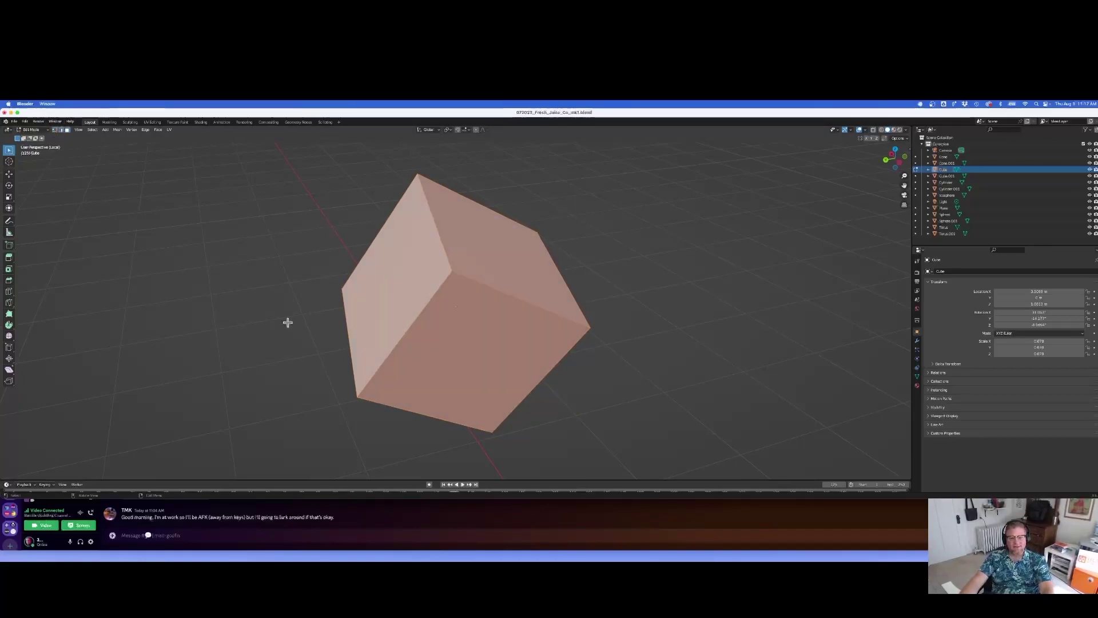
{"action": "left_click", "coordinate": [613, 312]}
Move the cube's right corner vertex to a new position
{"action": "middle_click_drag", "start_coordinate": [657, 299], "coordinate": [656, 315]}
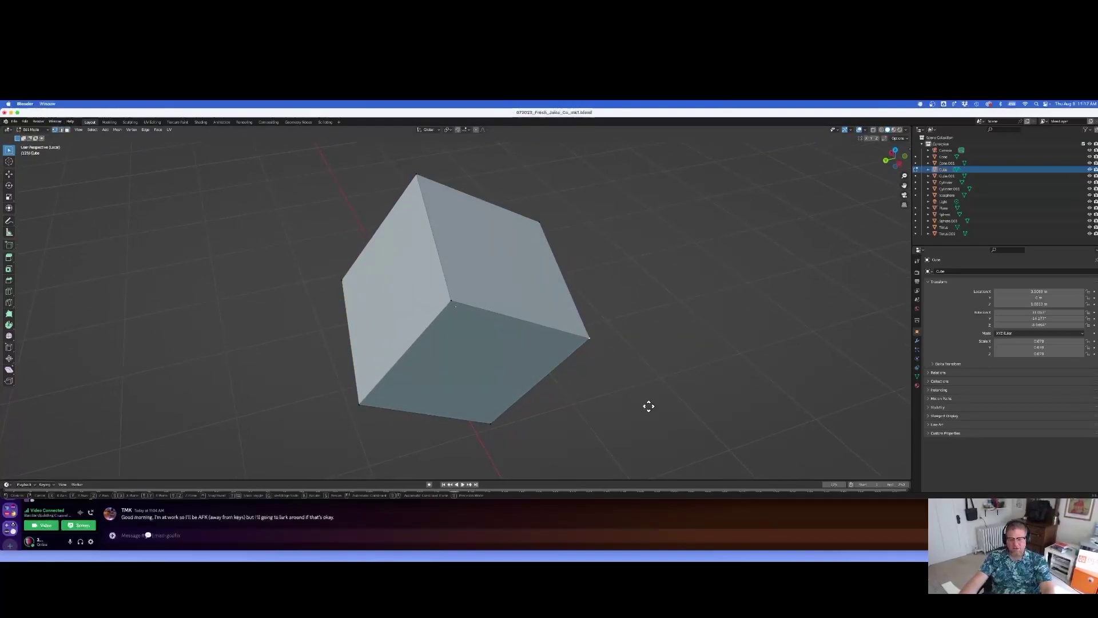
{"action": "key", "text": "g"}
{"action": "left_click", "coordinate": [672, 397]}
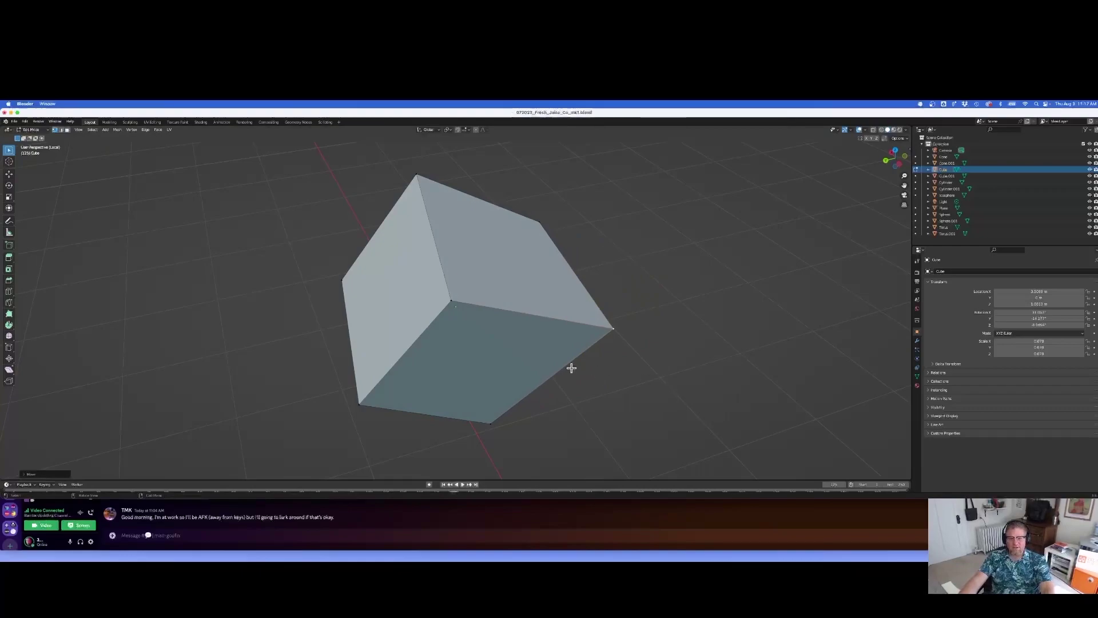
Move an edge down and to the right, then shrink it twice
{"action": "left_click", "coordinate": [540, 317]}
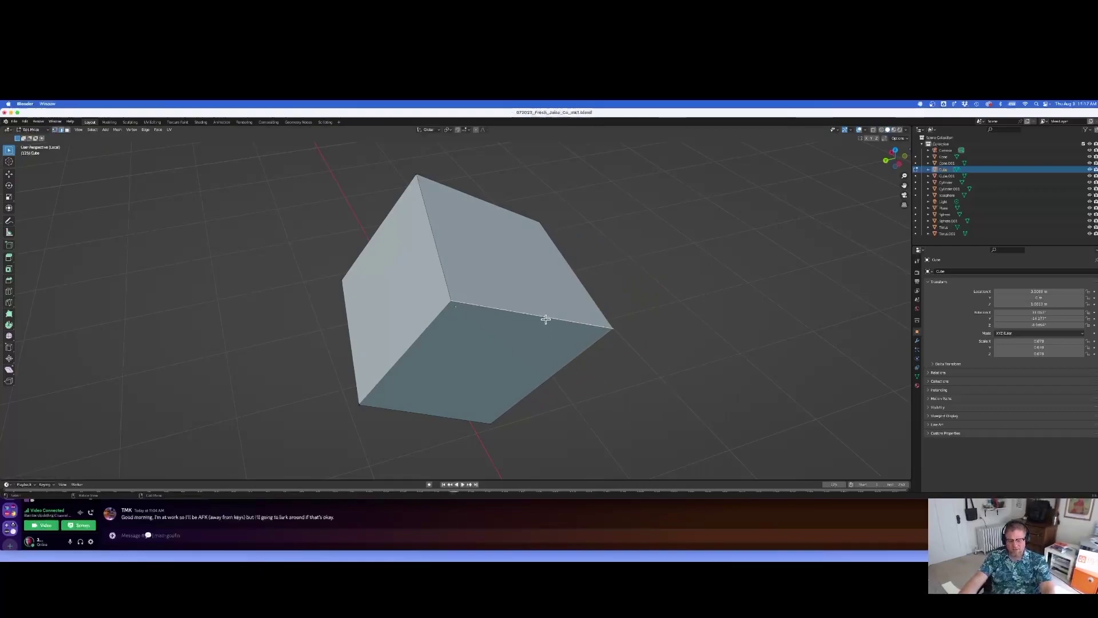
{"action": "key", "text": "g"}
{"action": "left_click", "coordinate": [603, 372]}
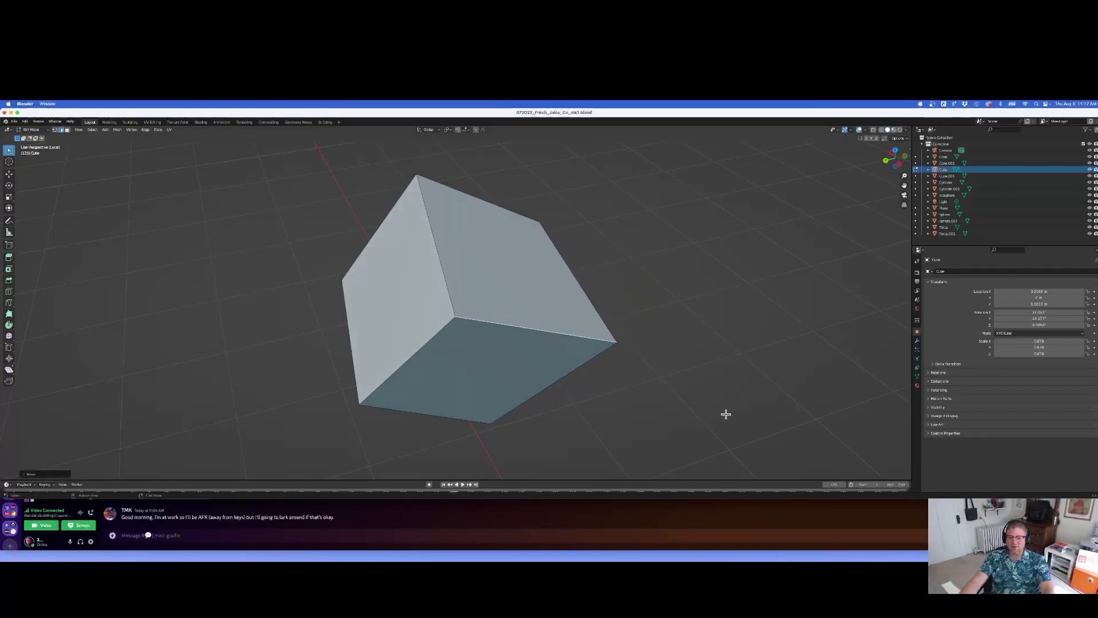
{"action": "key", "text": "s"}
{"action": "left_click", "coordinate": [666, 395]}
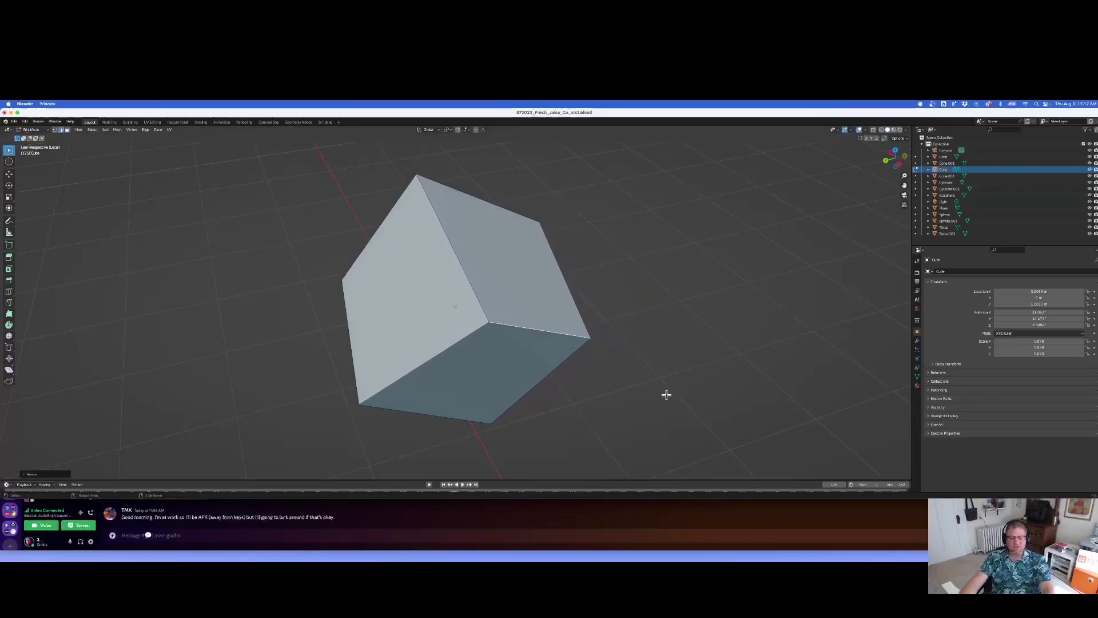
{"action": "middle_click_drag", "start_coordinate": [667, 395], "coordinate": [679, 372]}
{"action": "key", "text": "s"}
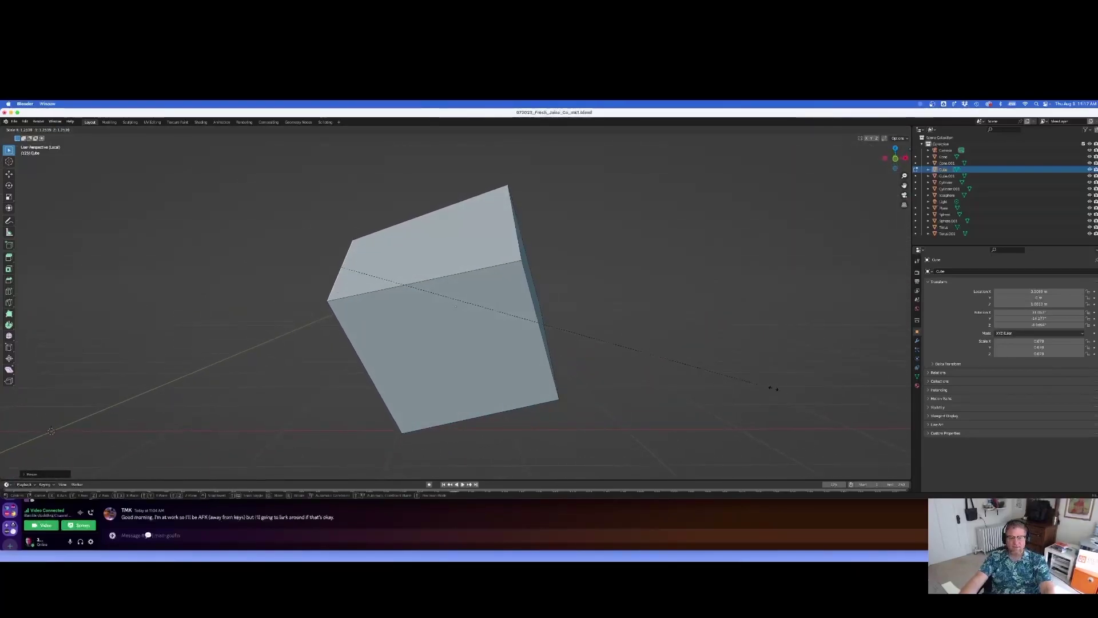
{"action": "left_click", "coordinate": [576, 339]}
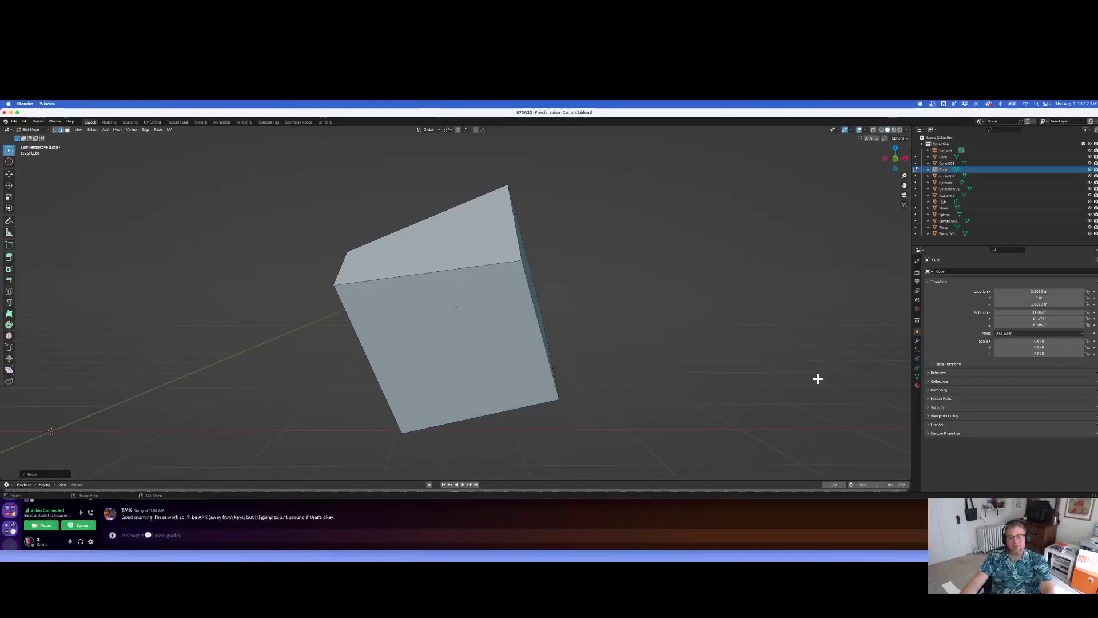
Rescale the top-left edge again, including two scales along X
{"action": "key", "text": "s"}
{"action": "left_click", "coordinate": [539, 307]}
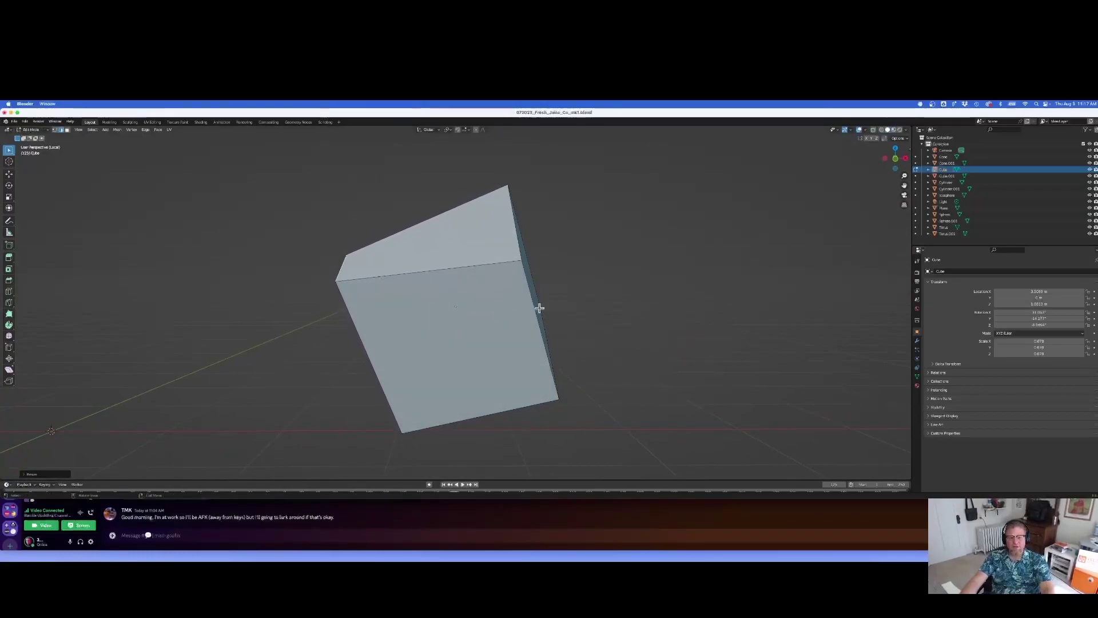
{"action": "key", "text": "s"}
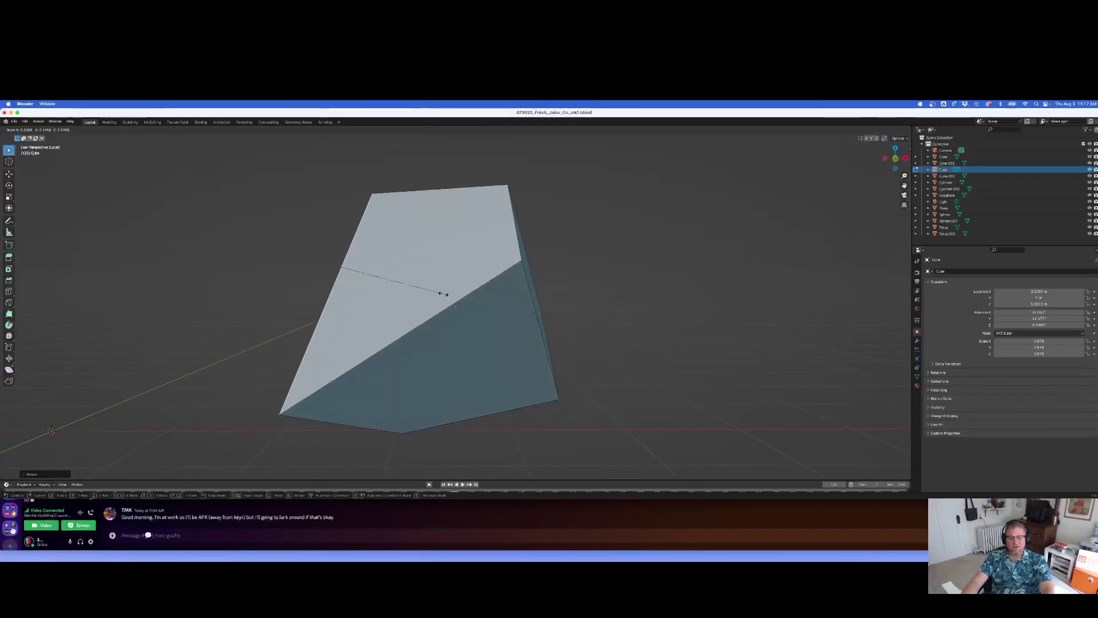
{"action": "left_click", "coordinate": [383, 275]}
{"action": "key", "text": "s"}
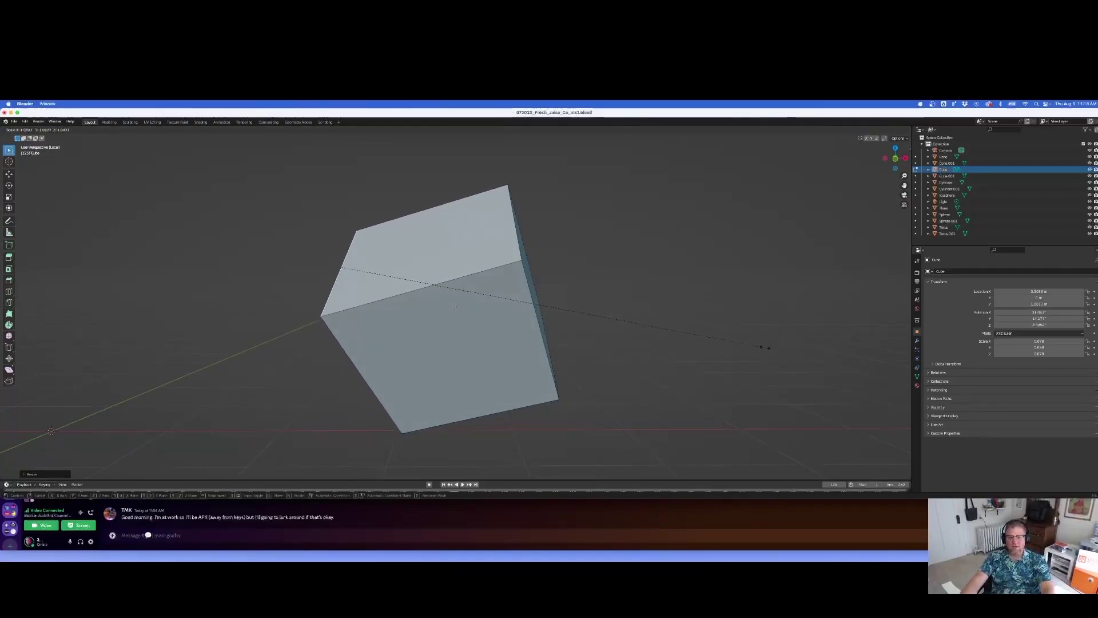
{"action": "left_click", "coordinate": [765, 345]}
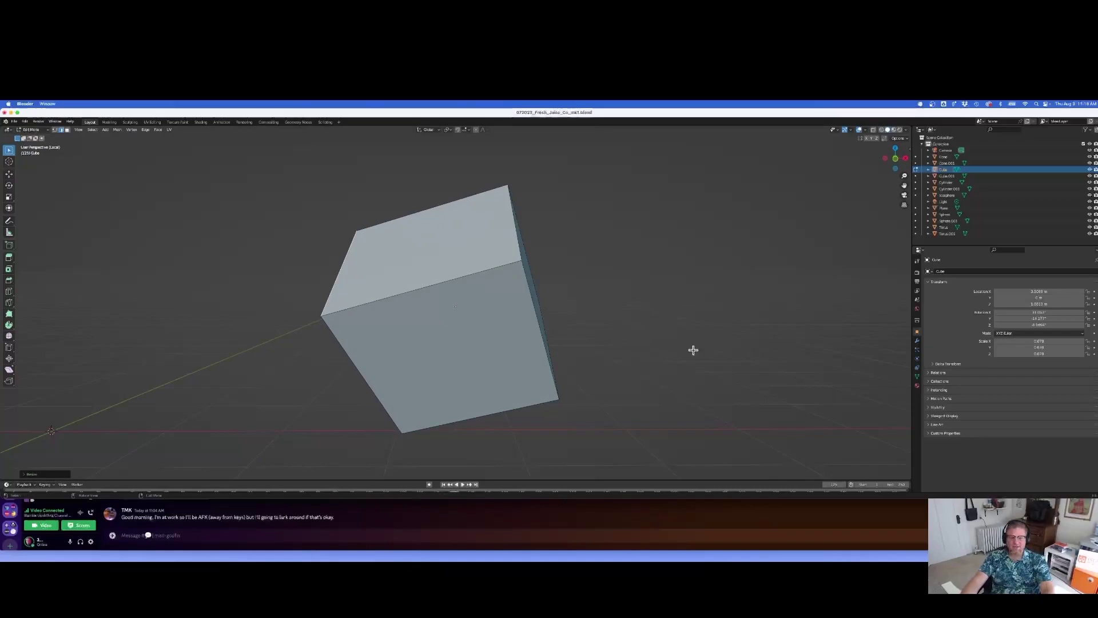
{"action": "middle_click_drag", "start_coordinate": [691, 350], "coordinate": [615, 379]}
Select the cube's top face and rotate it twice
{"action": "left_click", "coordinate": [540, 278]}
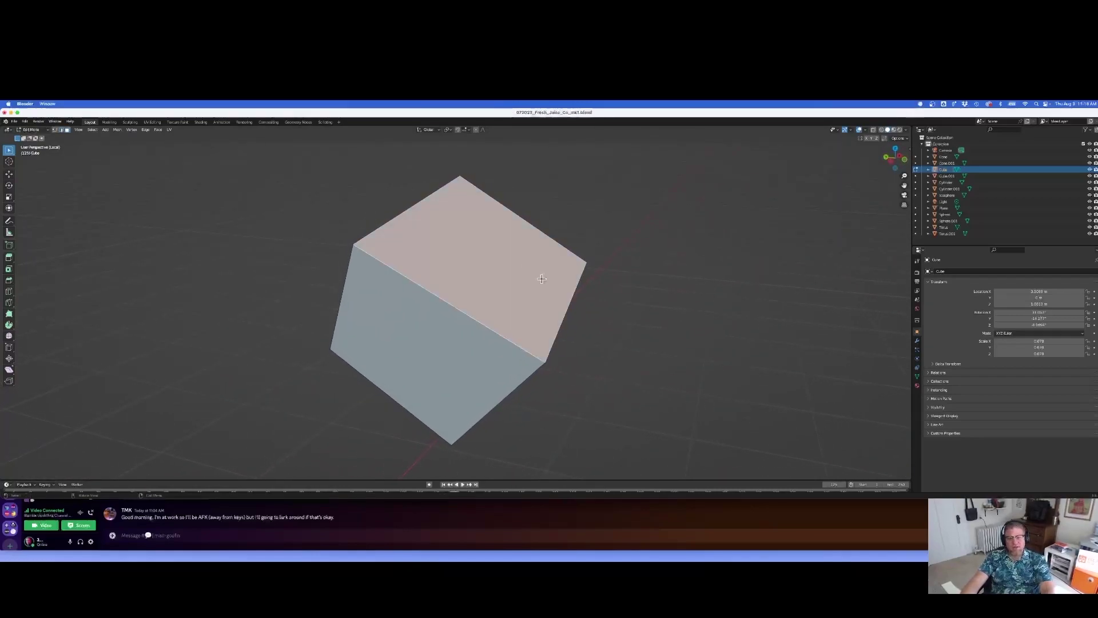
{"action": "key", "text": "r"}
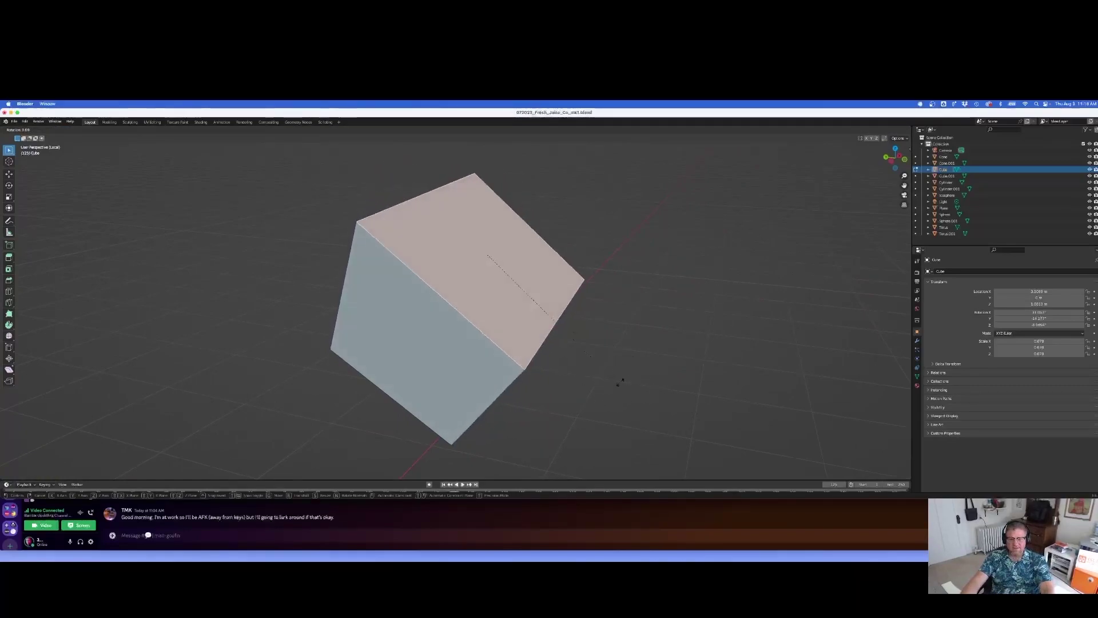
{"action": "left_click", "coordinate": [718, 349]}
{"action": "middle_click_drag", "start_coordinate": [718, 348], "coordinate": [661, 335]}
{"action": "key", "text": "r"}
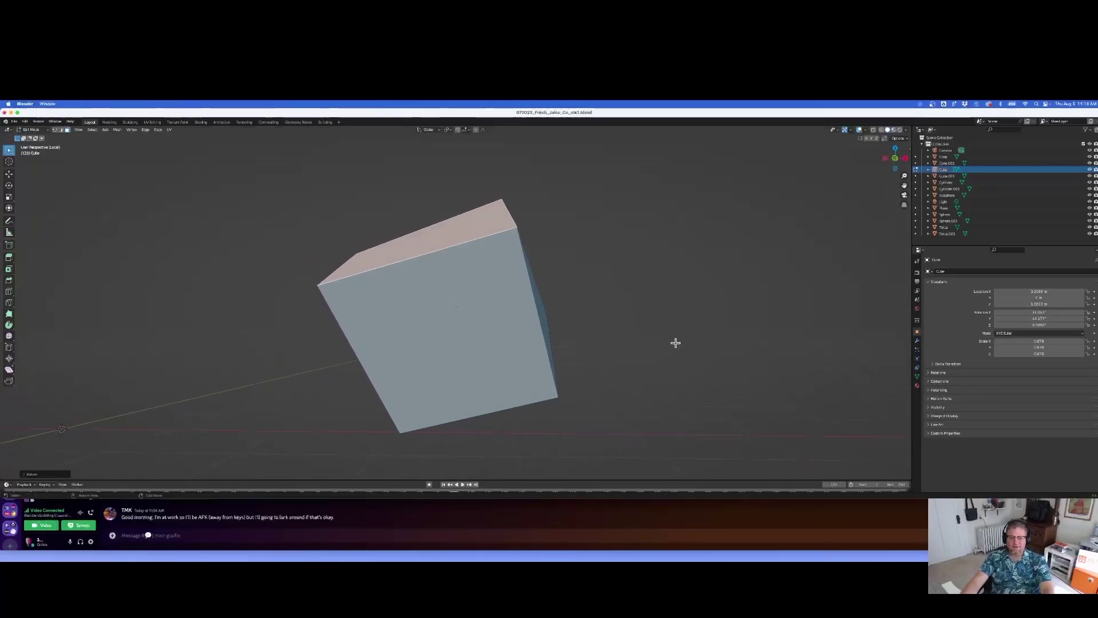
{"action": "middle_click_drag", "start_coordinate": [675, 343], "coordinate": [715, 342]}
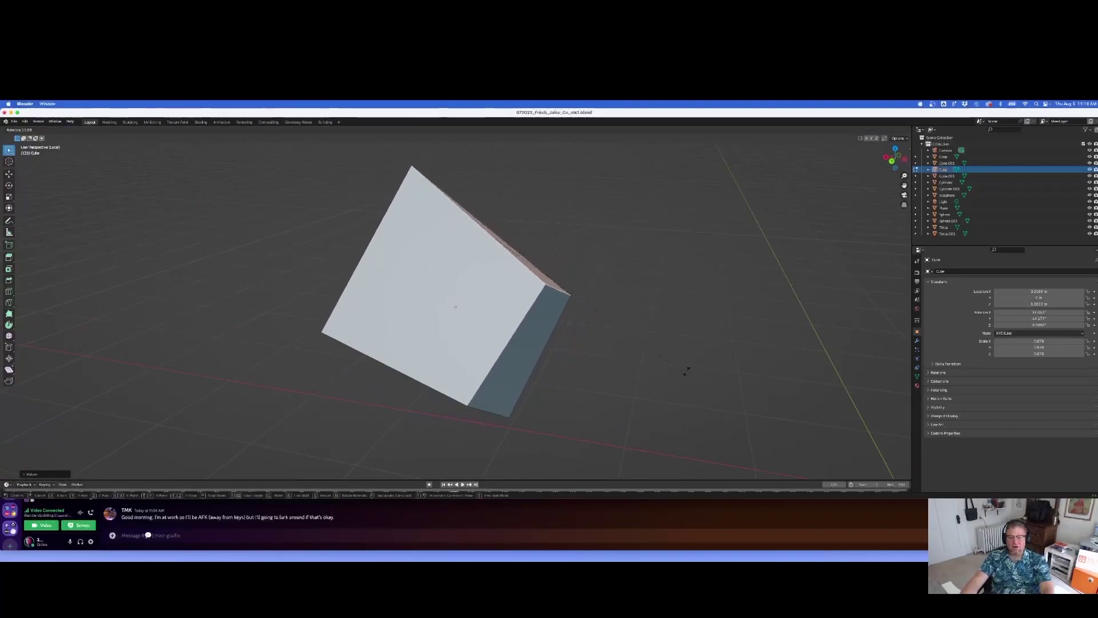
{"action": "left_click", "coordinate": [726, 332]}
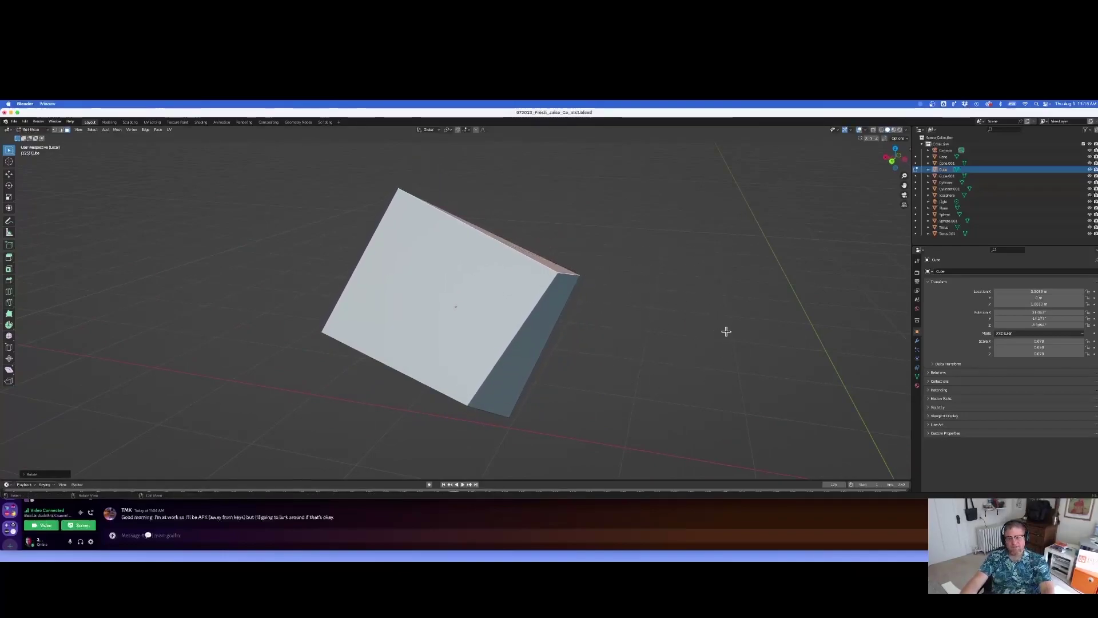
Freely tilt the top face to a nearly flat position
{"action": "middle_click_drag", "start_coordinate": [725, 326], "coordinate": [651, 310]}
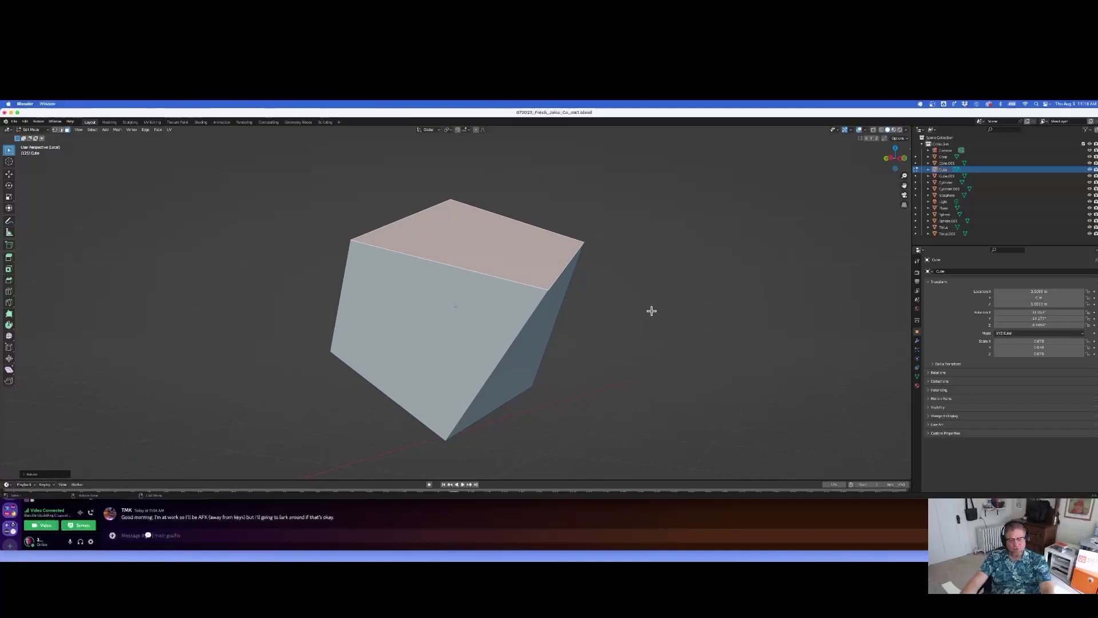
{"action": "key", "text": "r"}
{"action": "key", "text": "r"}
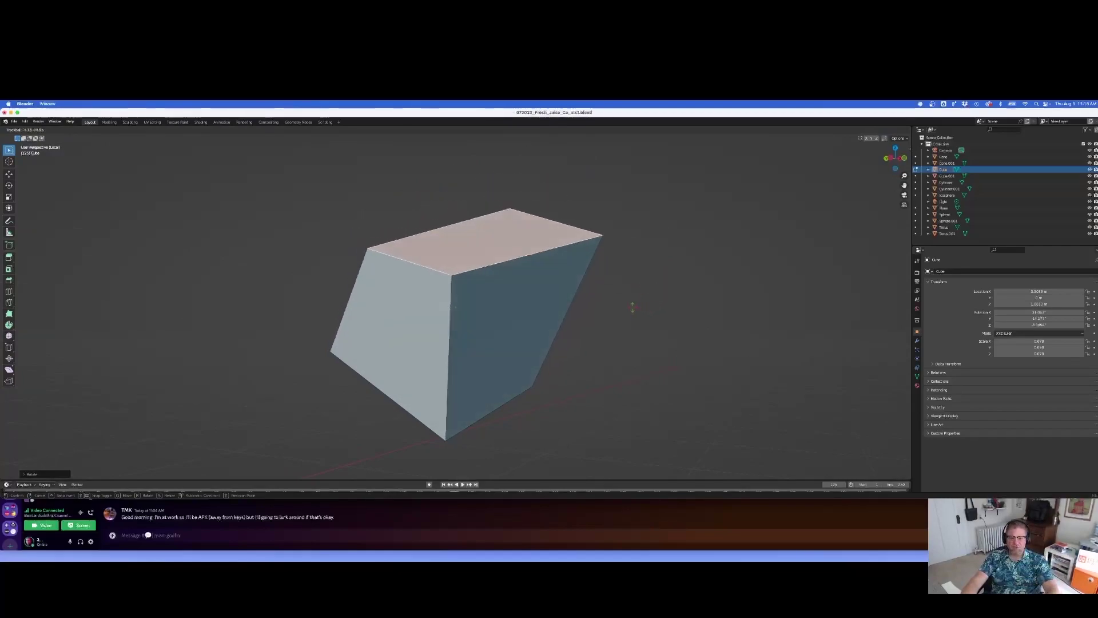
{"action": "left_click", "coordinate": [654, 310]}
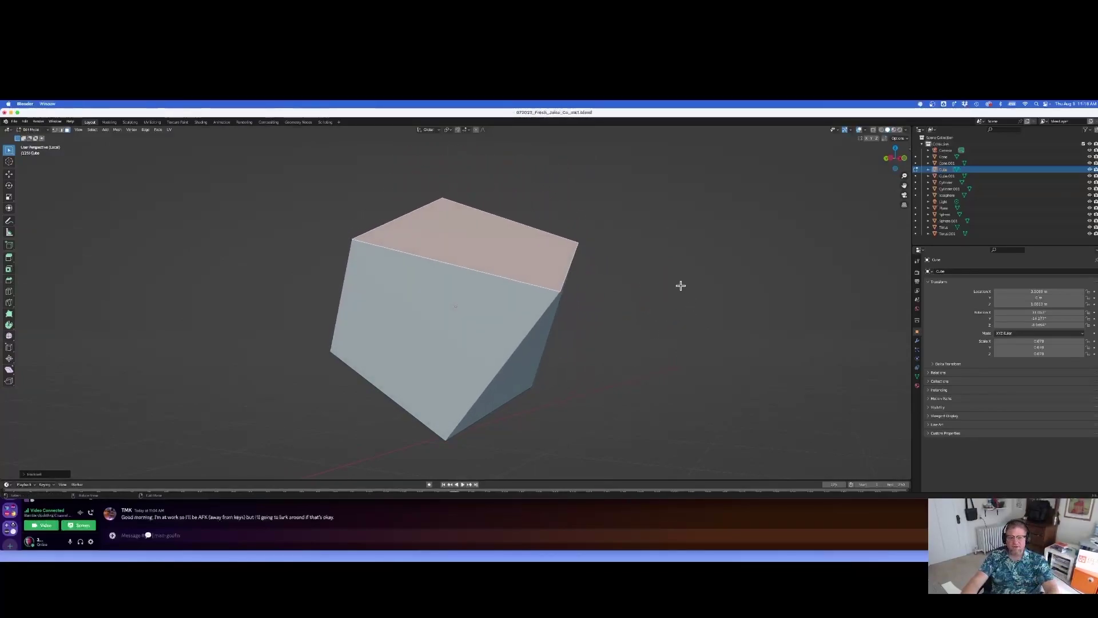
{"action": "middle_click_drag", "start_coordinate": [679, 285], "coordinate": [575, 311]}
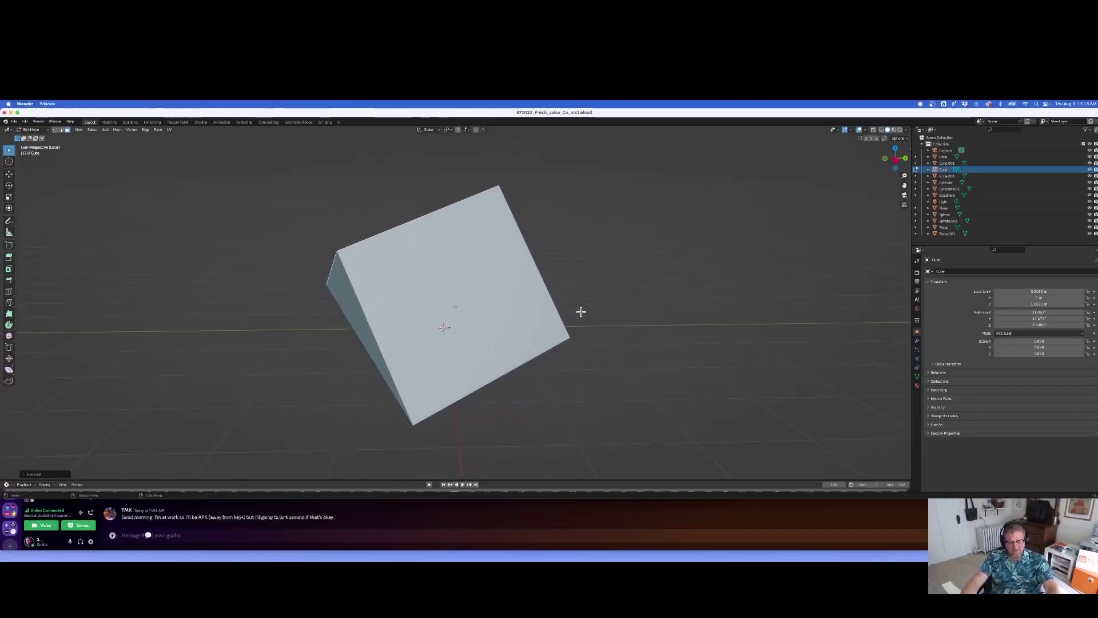
Undo three face edits to restore the regular cube, then select its entire mesh
{"action": "key", "text": "ctrl+z"}
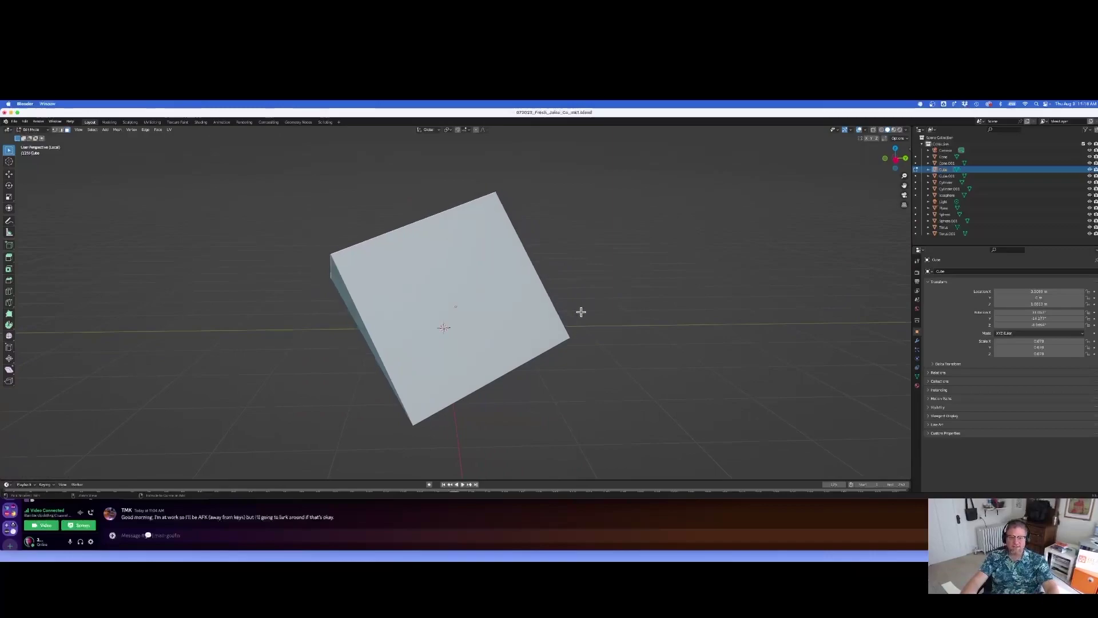
{"action": "key", "text": "ctrl+z"}
{"action": "middle_click_drag", "start_coordinate": [627, 321], "coordinate": [703, 351]}
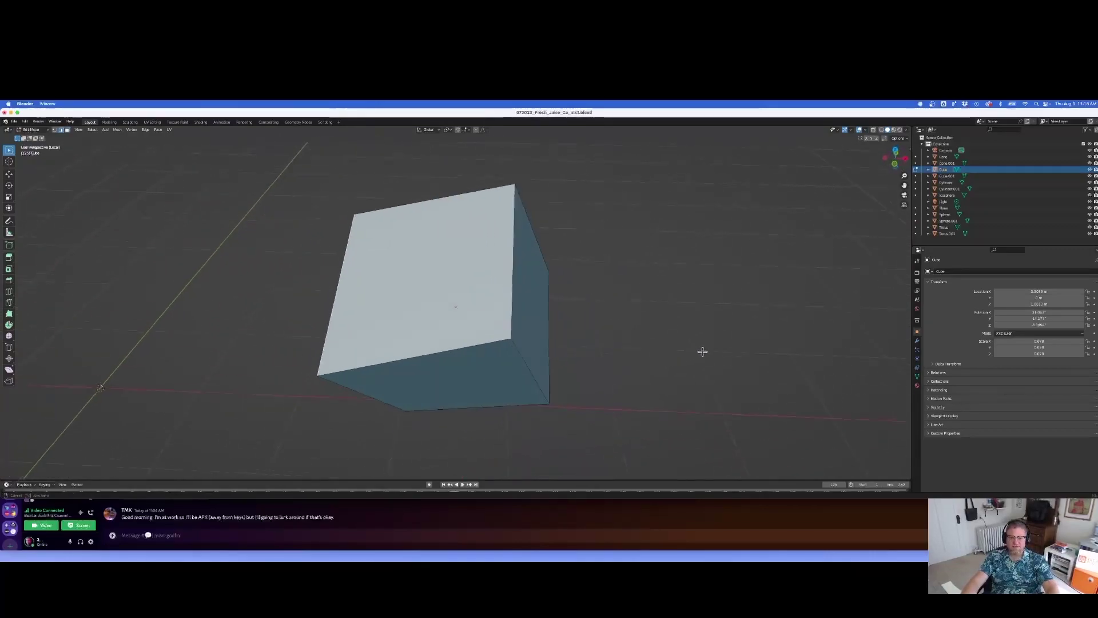
{"action": "scroll", "coordinate": [702, 351], "scroll_direction": "up", "scroll_amount": 3}
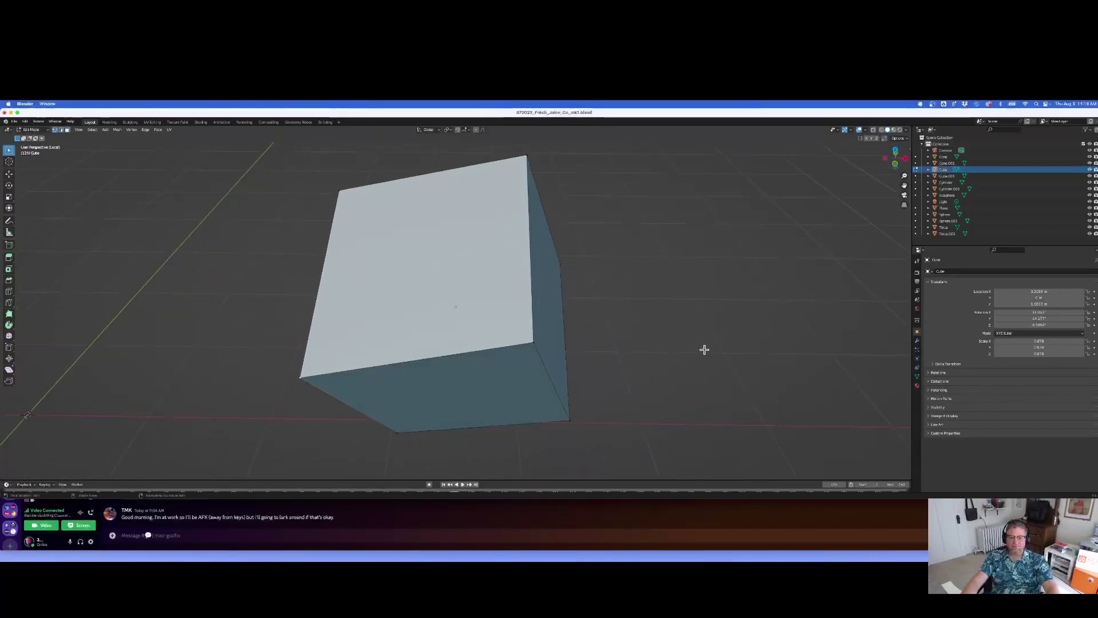
{"action": "key", "text": "ctrl+z"}
{"action": "key", "text": "a"}
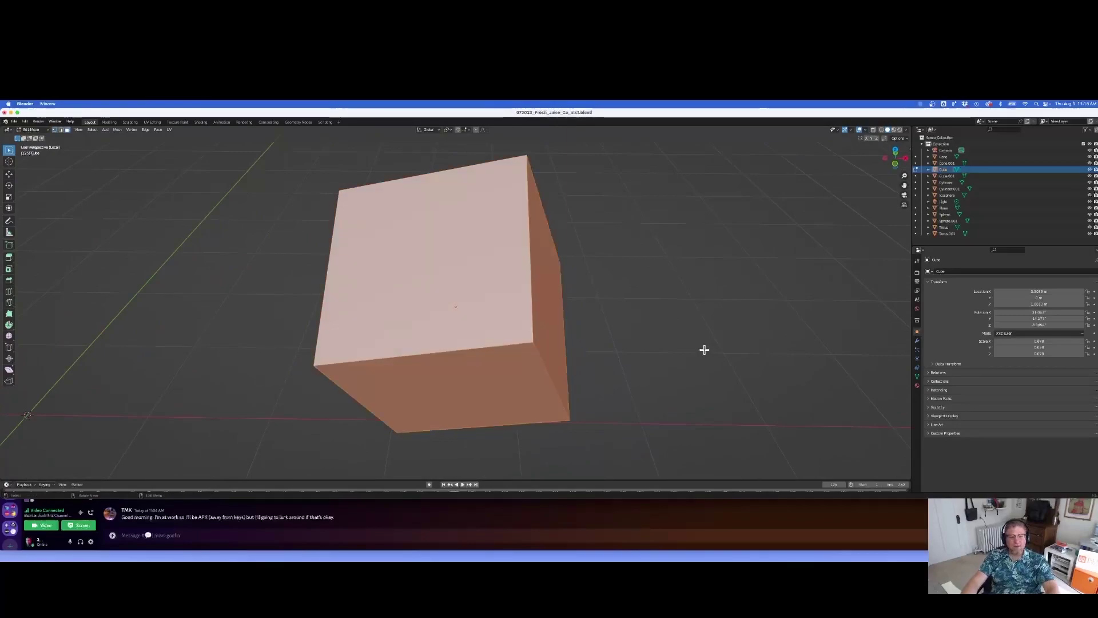
{"action": "middle_click_drag", "start_coordinate": [627, 331], "coordinate": [709, 319]}
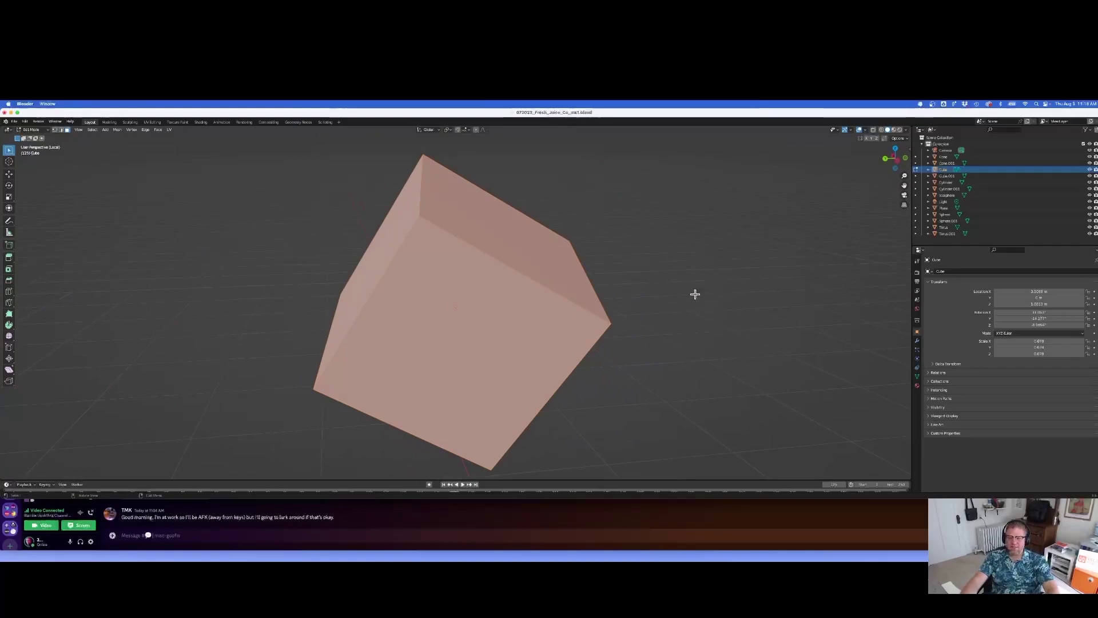
{"action": "key", "text": "Tab"}
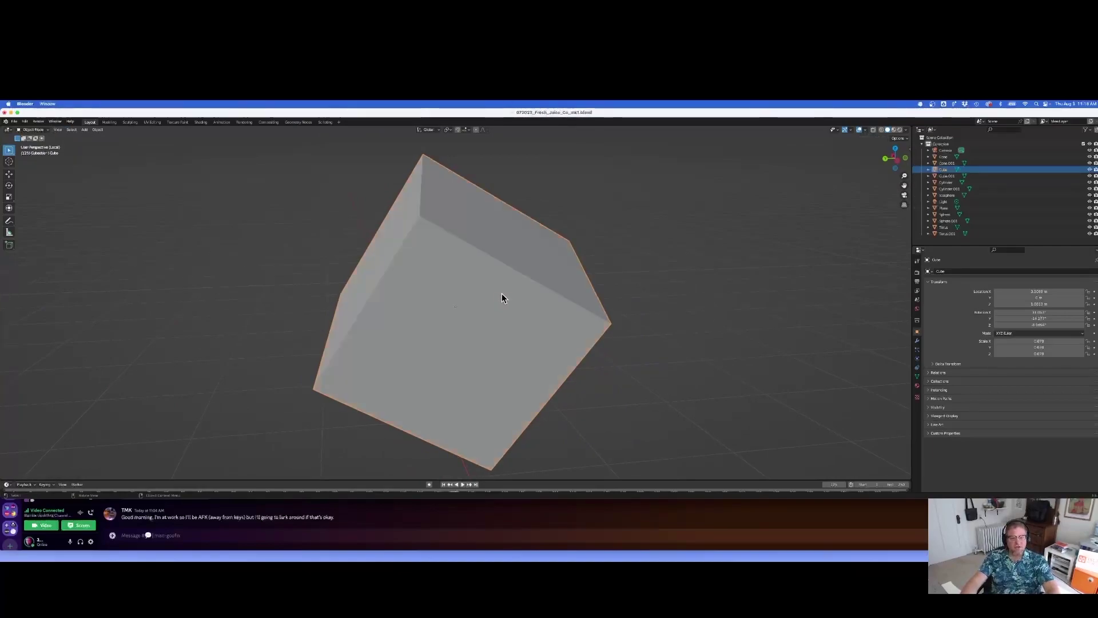
{"action": "left_click", "coordinate": [34, 130]}
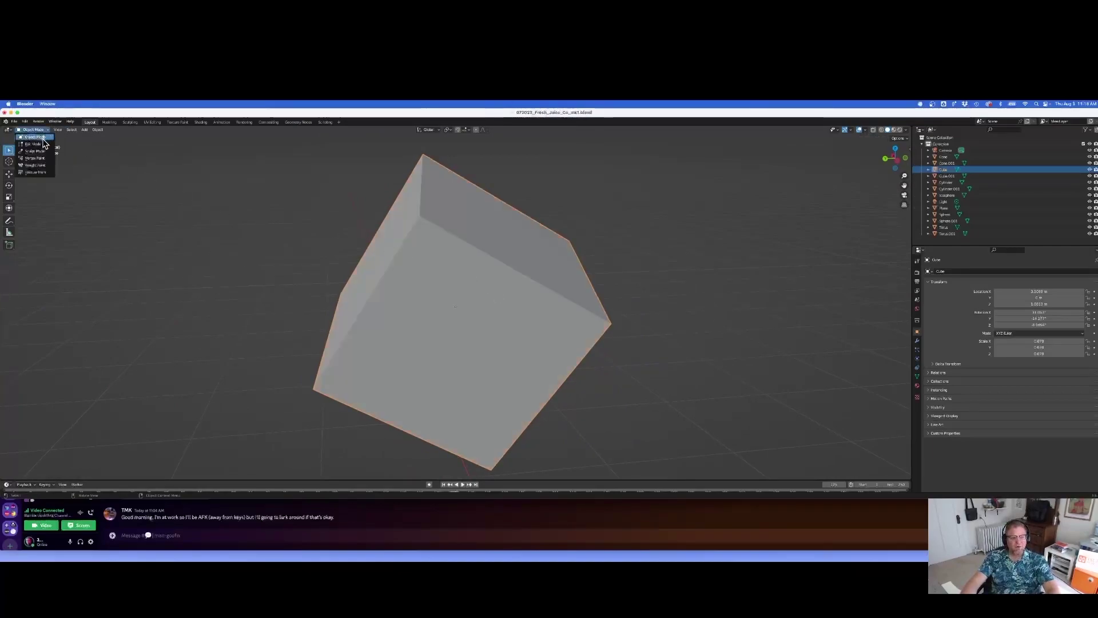
{"action": "left_click", "coordinate": [43, 143]}
{"action": "left_click", "coordinate": [36, 130]}
{"action": "left_click", "coordinate": [40, 137]}
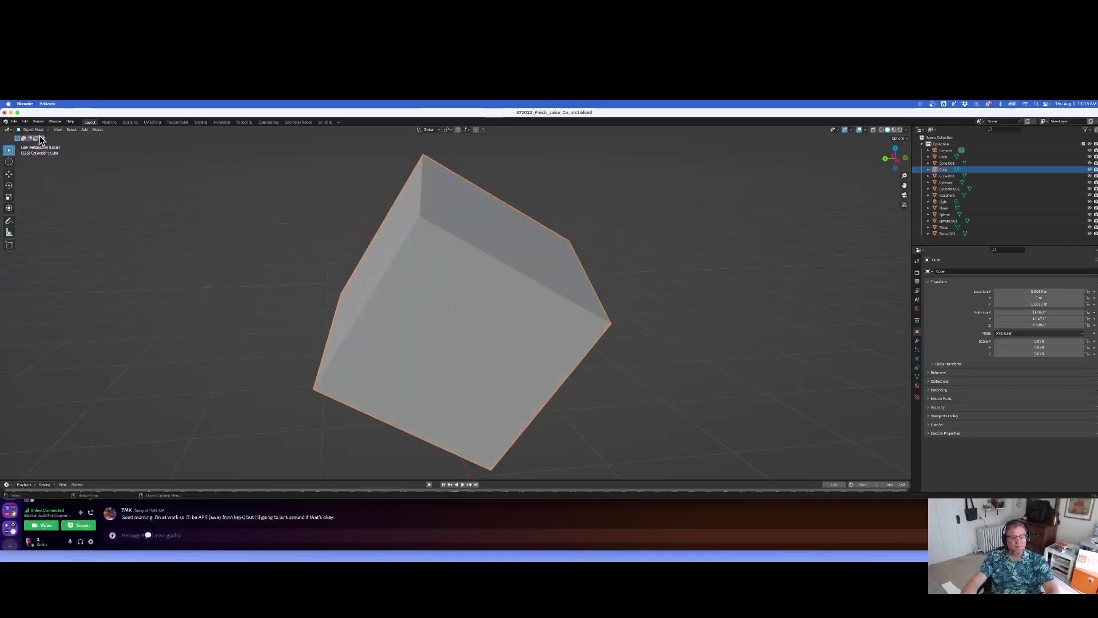
{"action": "left_click", "coordinate": [881, 130]}
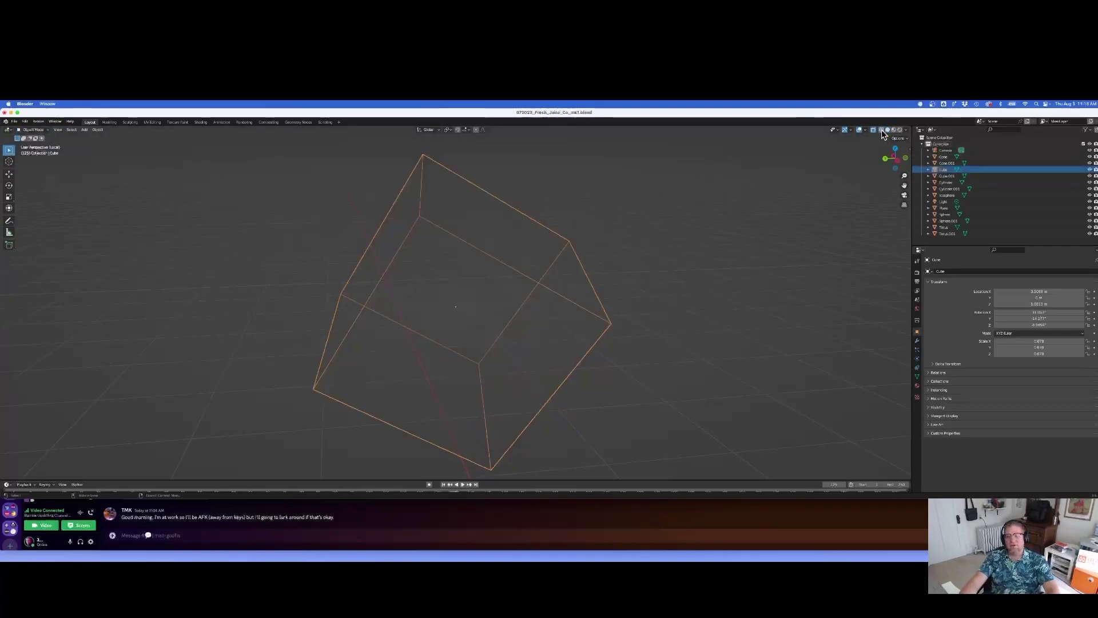
{"action": "left_click", "coordinate": [888, 130]}
{"action": "left_click", "coordinate": [894, 130]}
{"action": "left_click", "coordinate": [881, 130]}
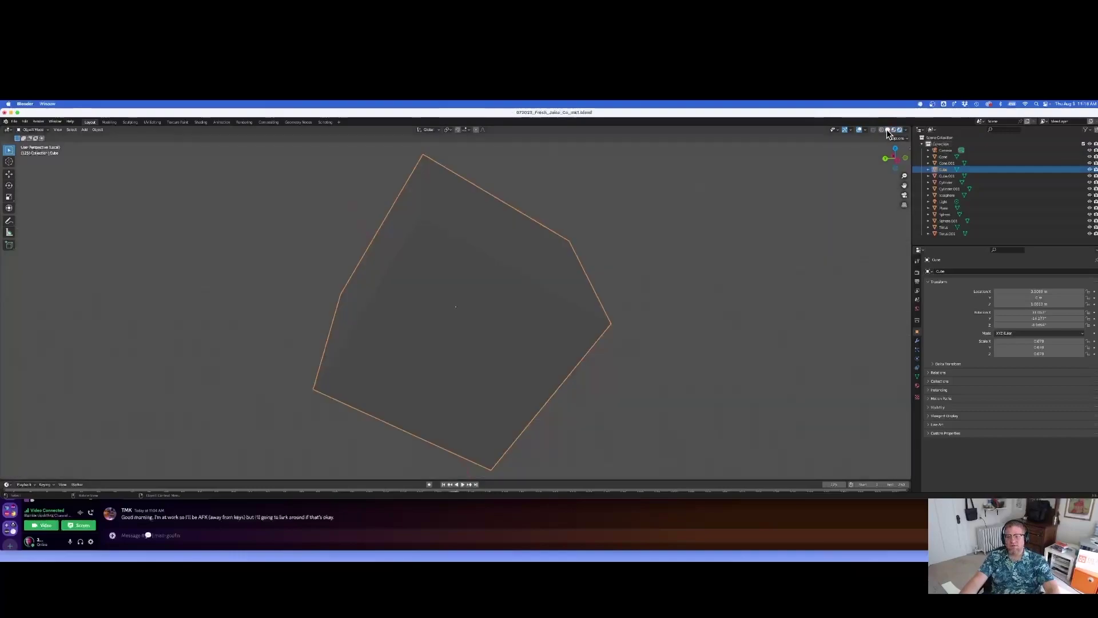
{"action": "left_click", "coordinate": [887, 130]}
{"action": "left_click", "coordinate": [881, 130]}
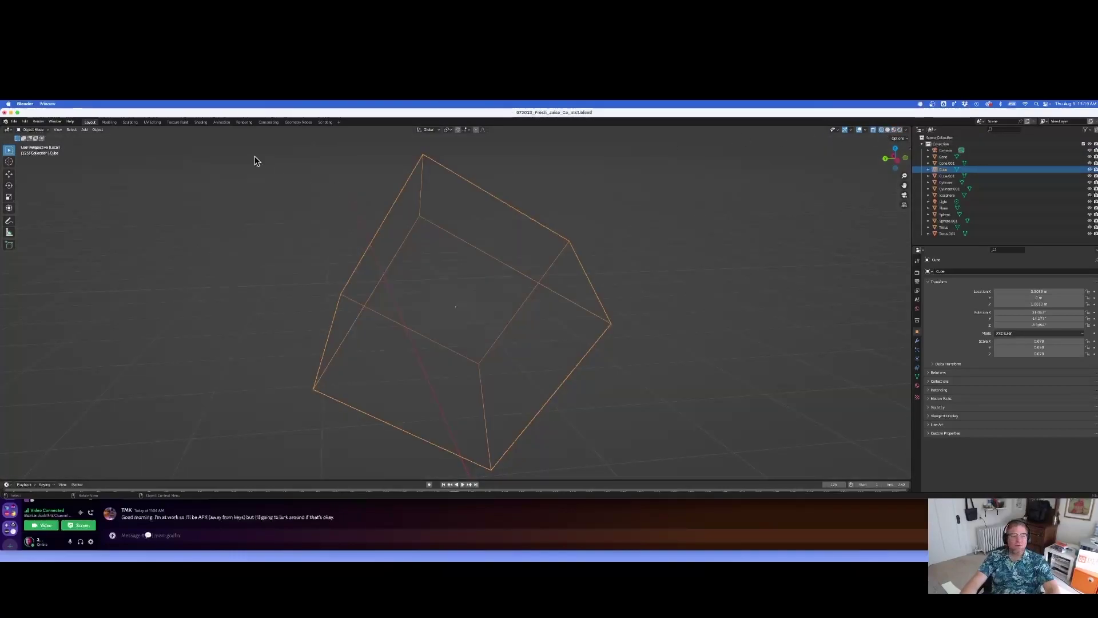
{"action": "left_click", "coordinate": [34, 130]}
{"action": "left_click", "coordinate": [35, 144]}
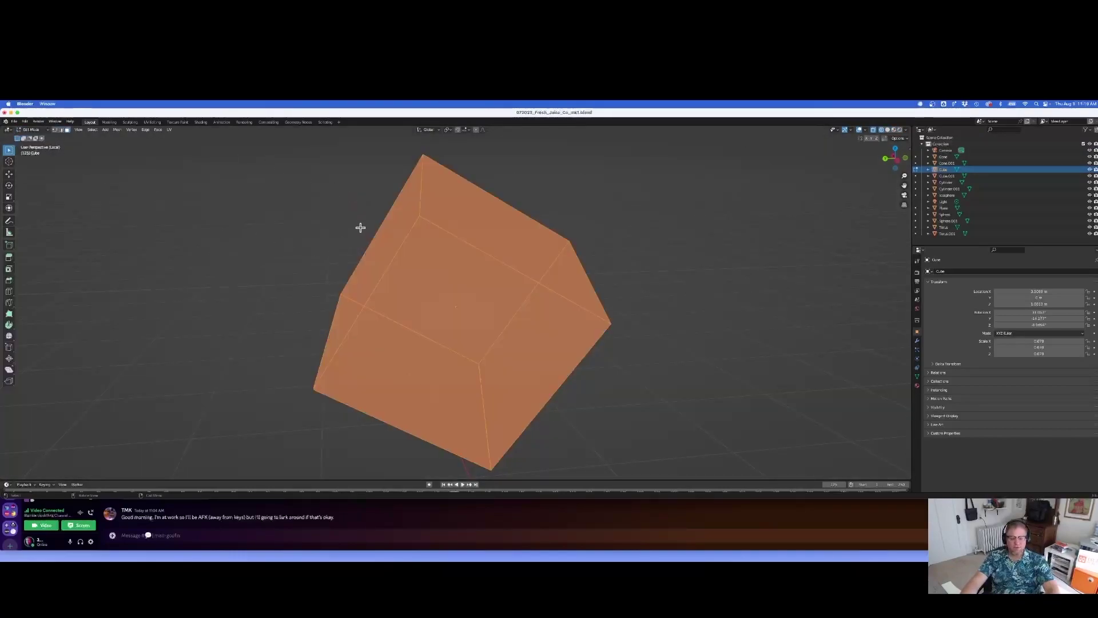
{"action": "key", "text": "1"}
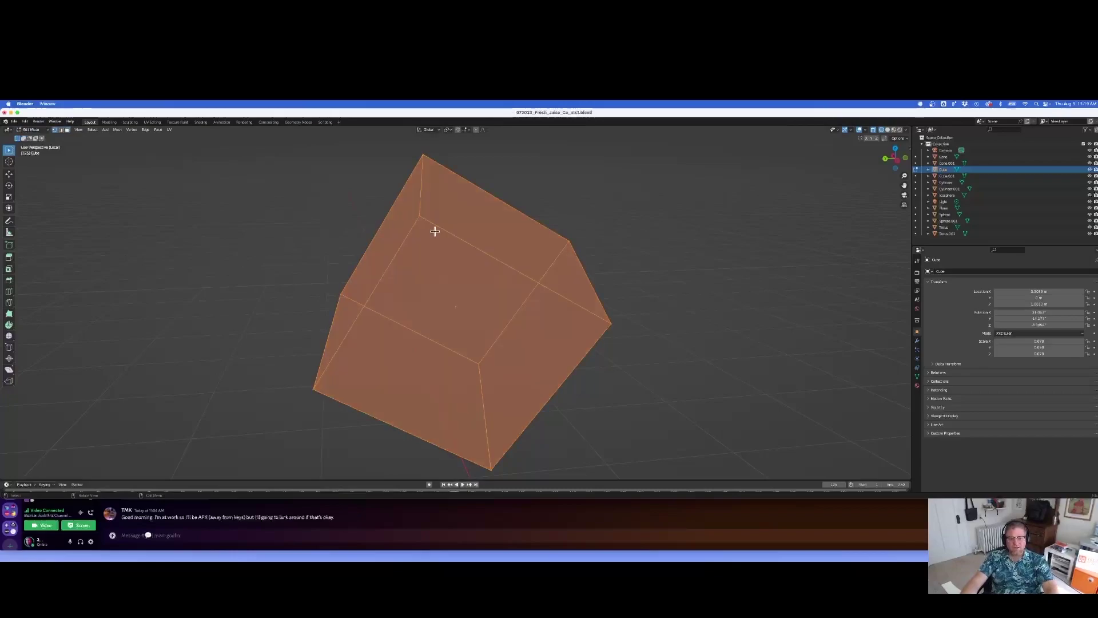
Deselect all, then enlarge, rotate and shift the top face to the right
{"action": "left_click", "coordinate": [657, 211]}
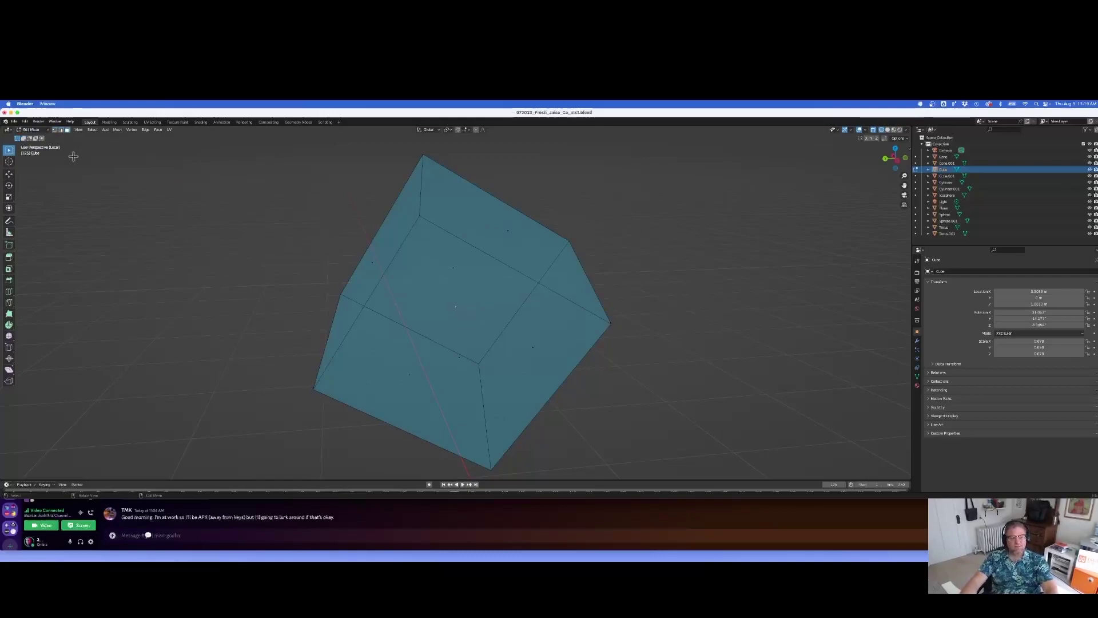
{"action": "left_click", "coordinate": [512, 231]}
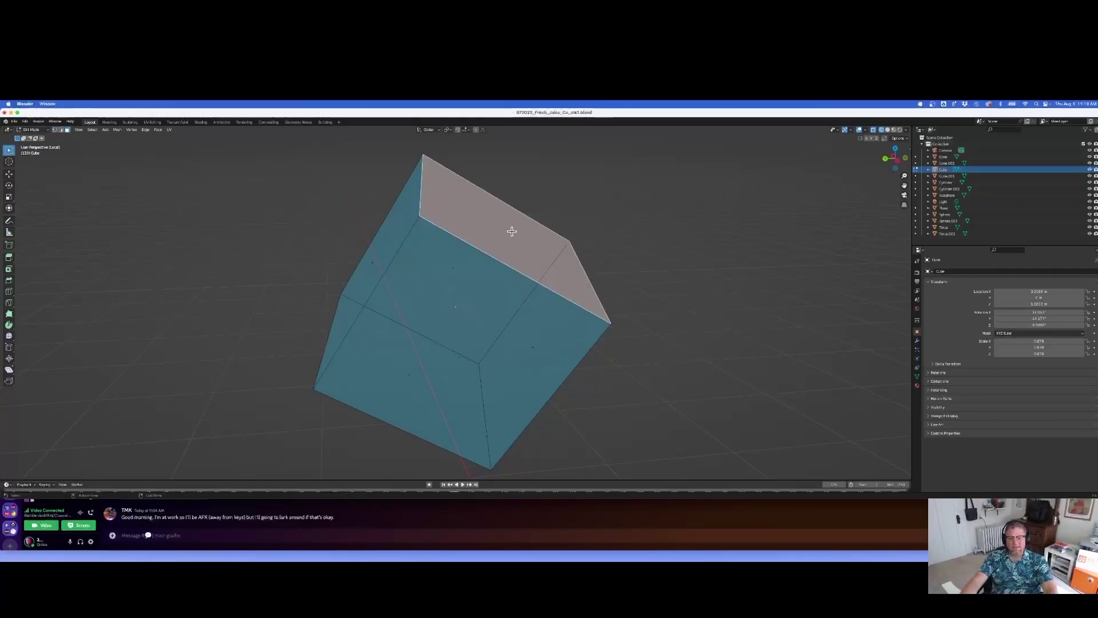
{"action": "key", "text": "s"}
{"action": "left_click", "coordinate": [590, 248]}
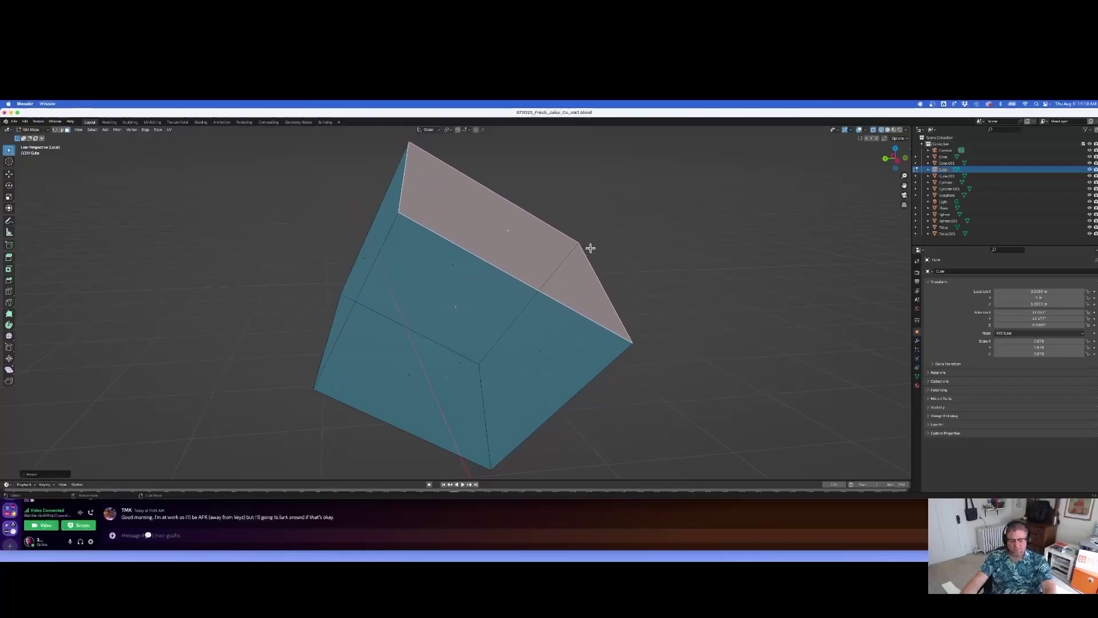
{"action": "key", "text": "r"}
{"action": "key", "text": "g"}
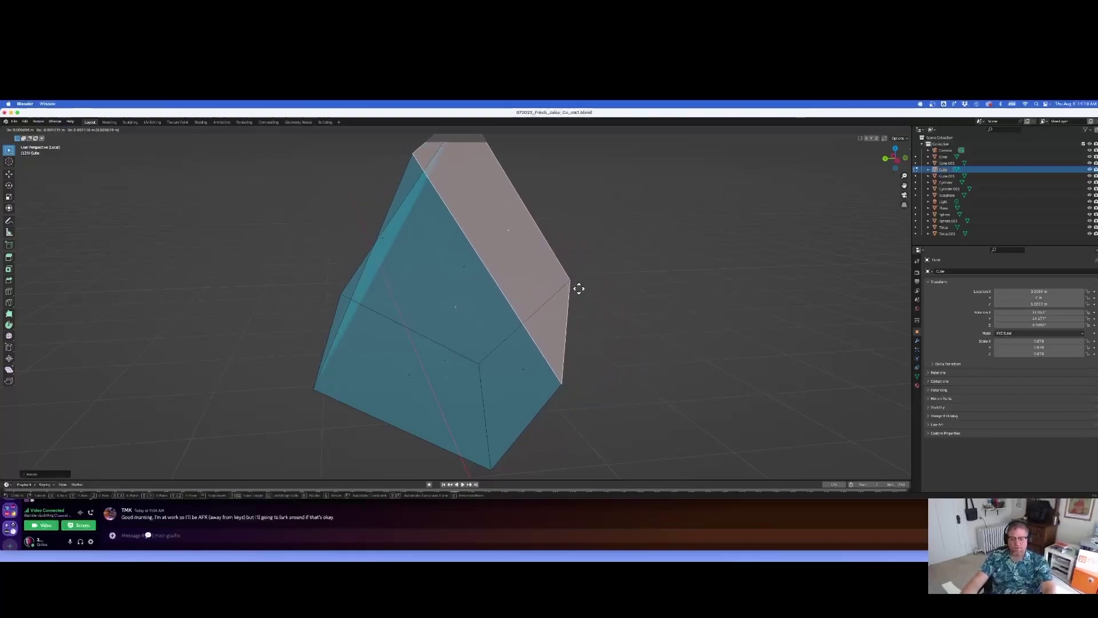
{"action": "left_click", "coordinate": [612, 288]}
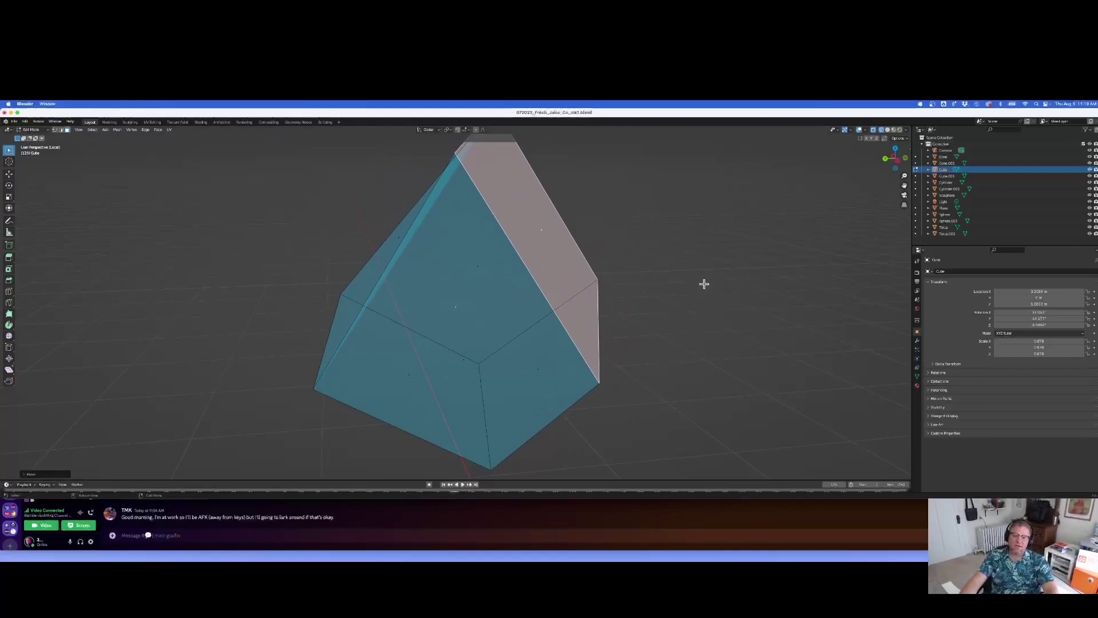